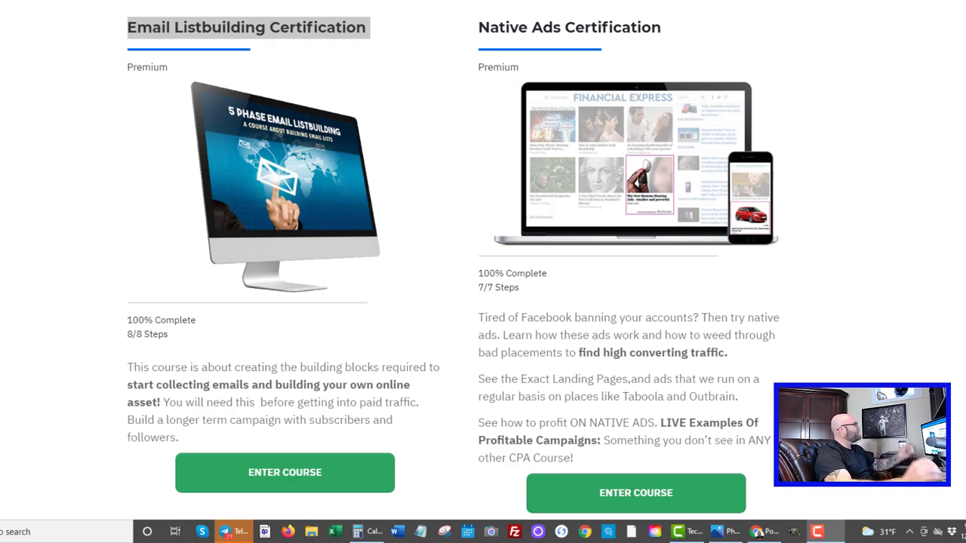
- Open the Email Listbuilding Certification course and look through its introduction down to the Course Content lesson list
{"action": "left_click", "coordinate": [164, 47]}
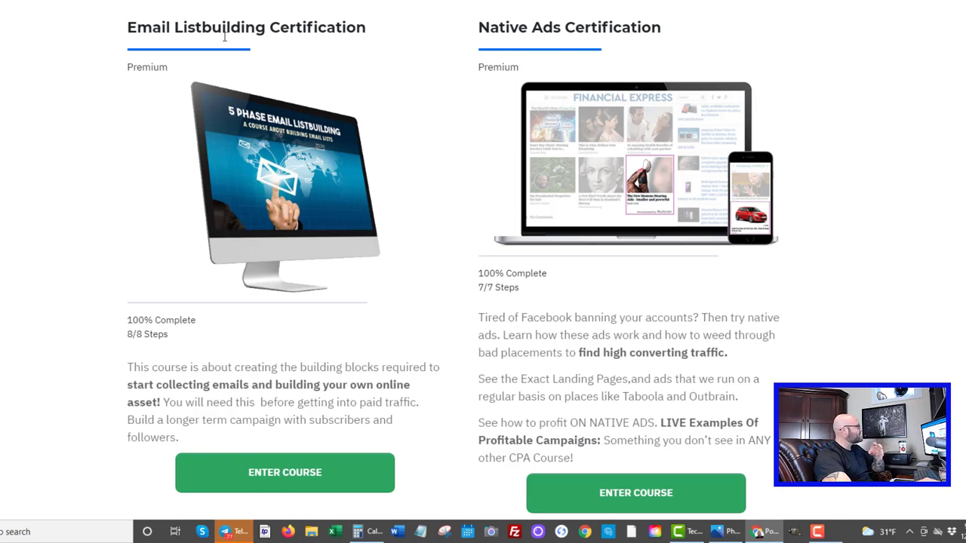
{"action": "left_click", "coordinate": [277, 478]}
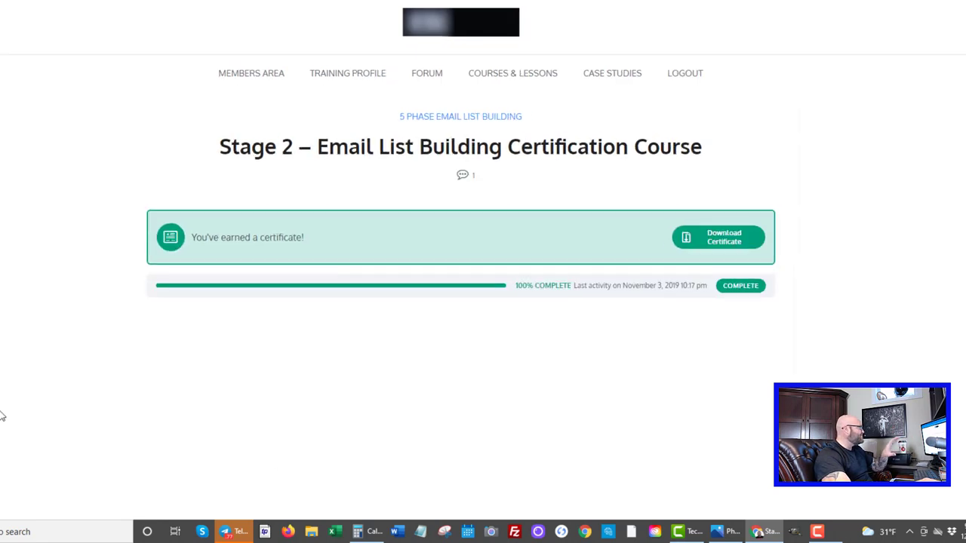
{"action": "scroll", "coordinate": [2, 416], "scroll_direction": "down", "scroll_amount": 1}
{"action": "scroll", "coordinate": [258, 367], "scroll_direction": "down", "scroll_amount": 8}
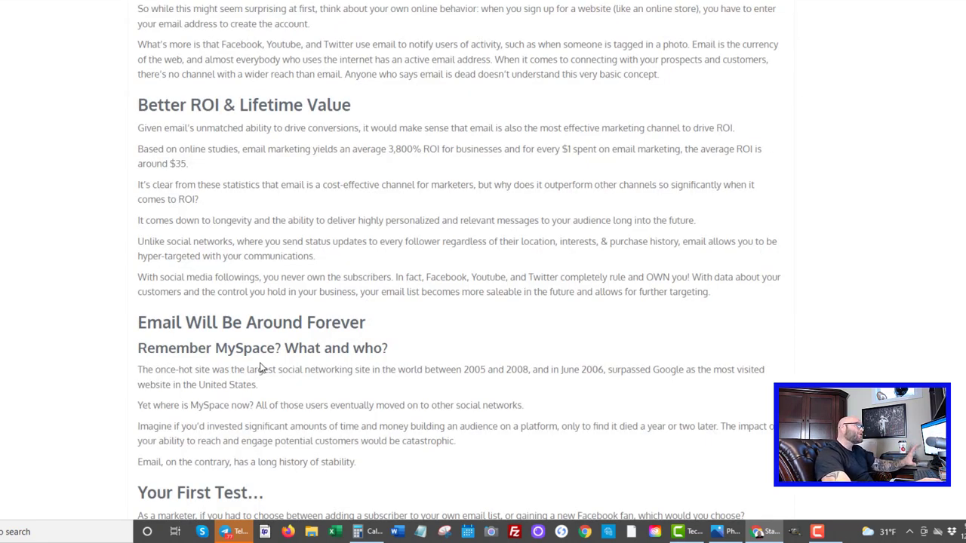
{"action": "scroll", "coordinate": [194, 369], "scroll_direction": "down", "scroll_amount": 5}
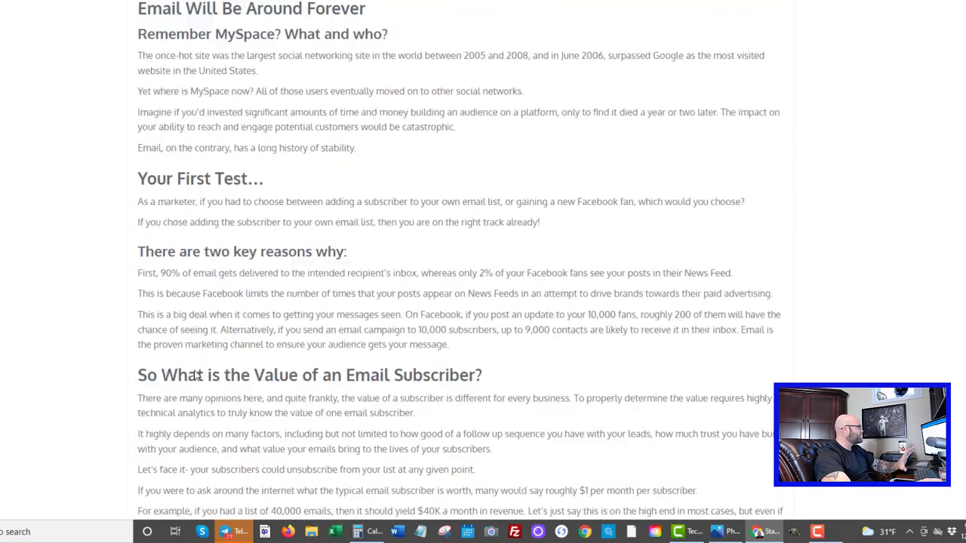
{"action": "scroll", "coordinate": [194, 375], "scroll_direction": "down", "scroll_amount": 15}
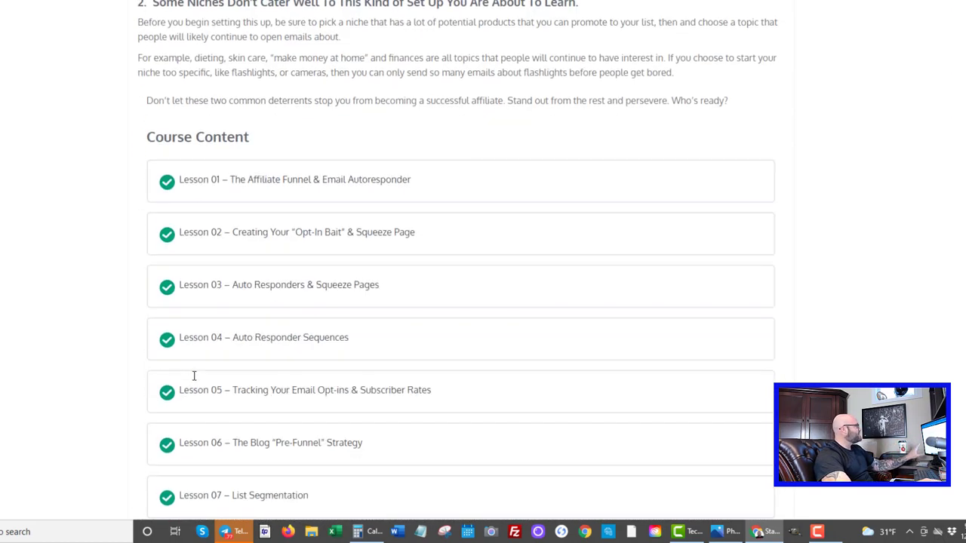
{"action": "scroll", "coordinate": [194, 375], "scroll_direction": "down", "scroll_amount": 1}
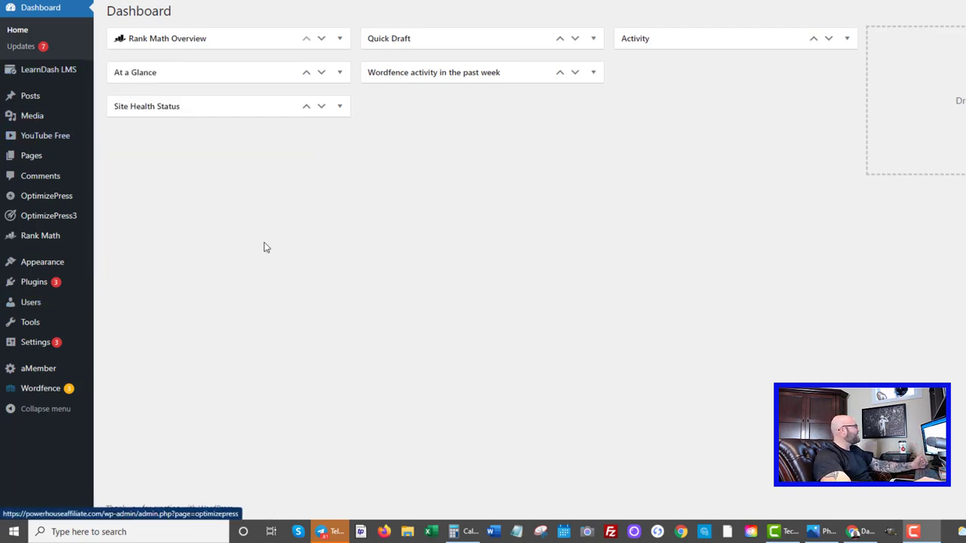
- Start a new OptimizePress3 page from the Bold Optin Page template in the Landing Pages category
{"action": "mouse_move", "coordinate": [21, 216]}
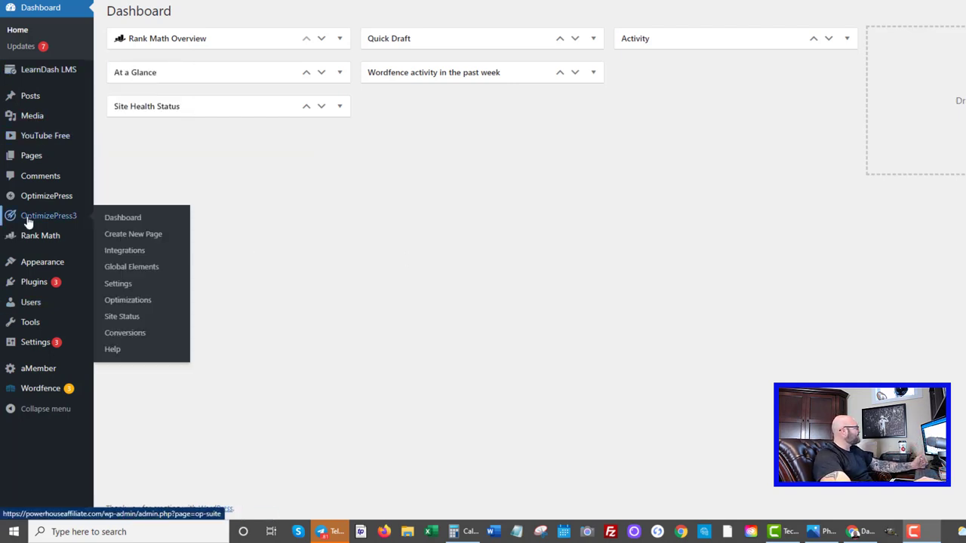
{"action": "left_click", "coordinate": [124, 238]}
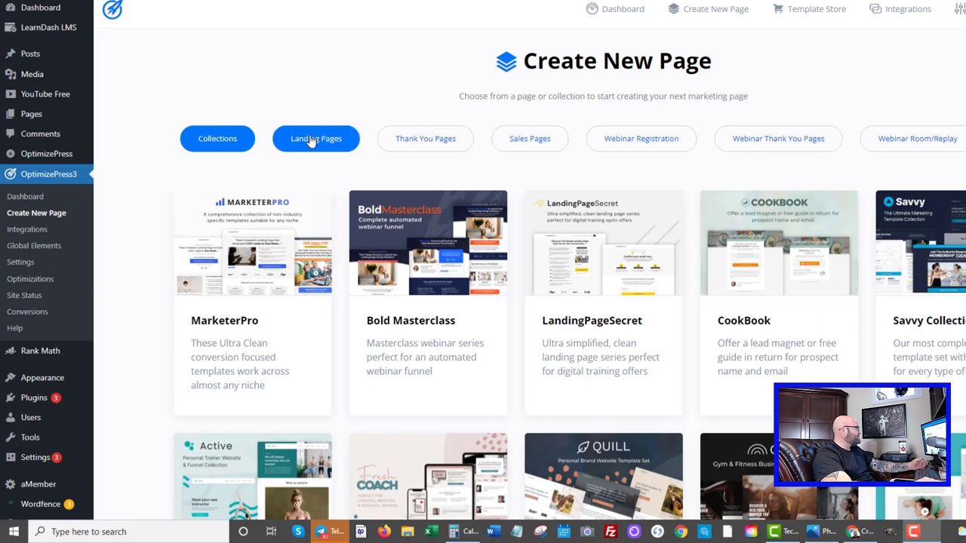
{"action": "left_click", "coordinate": [312, 141]}
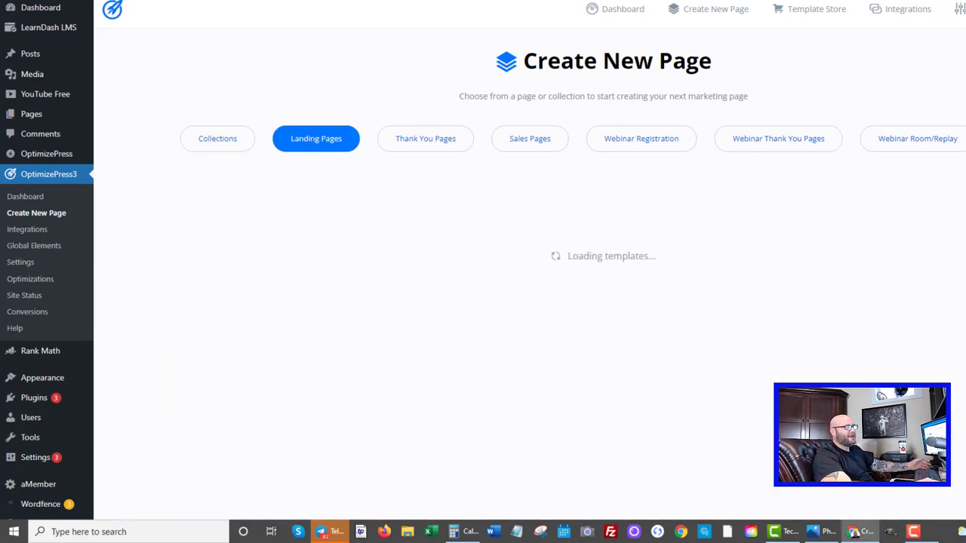
{"action": "scroll", "coordinate": [553, 111], "scroll_direction": "down", "scroll_amount": 3}
{"action": "scroll", "coordinate": [809, 119], "scroll_direction": "down", "scroll_amount": 3}
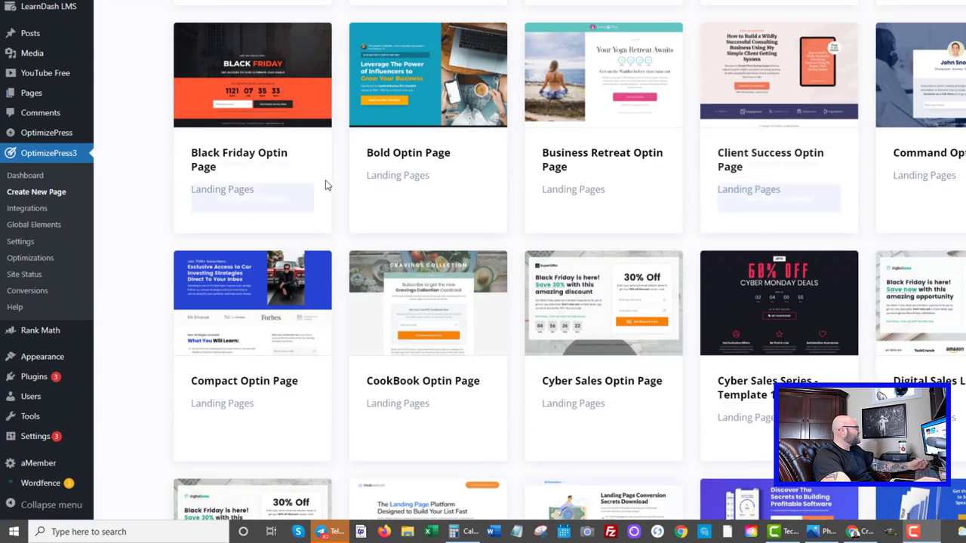
{"action": "scroll", "coordinate": [378, 200], "scroll_direction": "up", "scroll_amount": 1}
{"action": "left_click", "coordinate": [445, 276]}
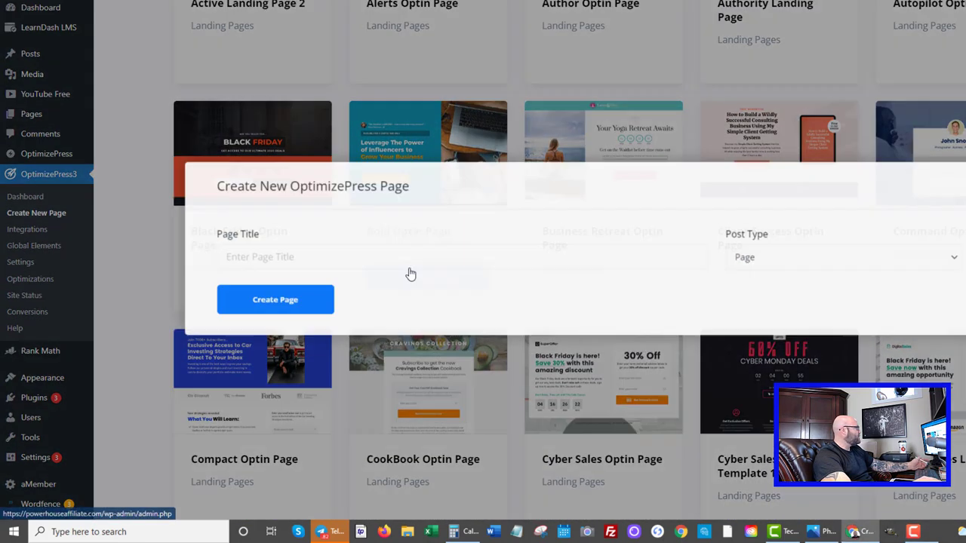
- Title the new OptimizePress page make-money-af and create it
{"action": "left_click", "coordinate": [259, 254]}
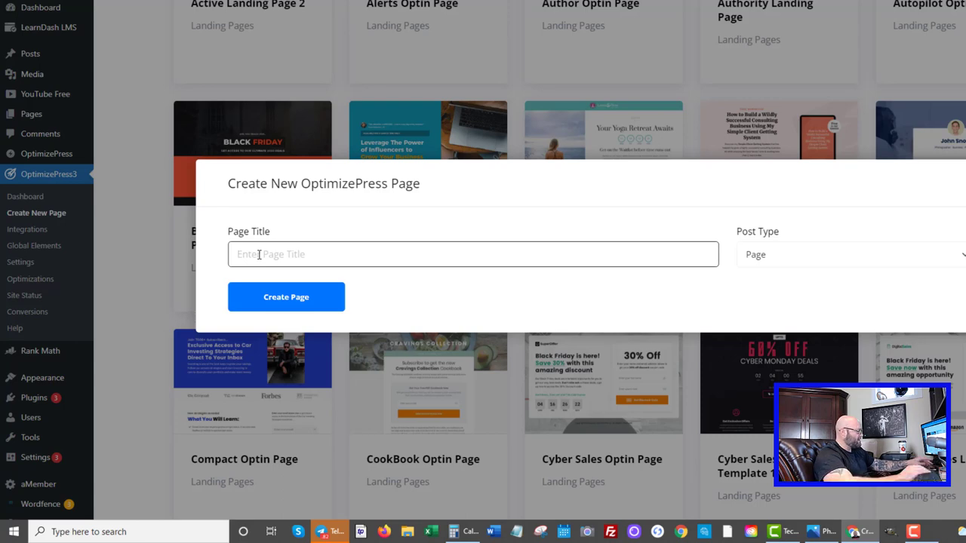
{"action": "type", "text": "make-money"}
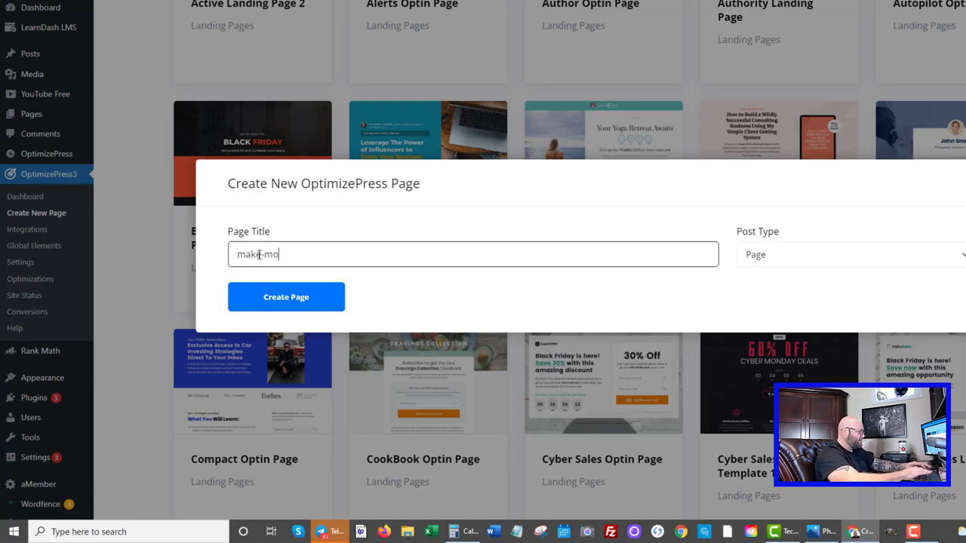
{"action": "type", "text": "-af"}
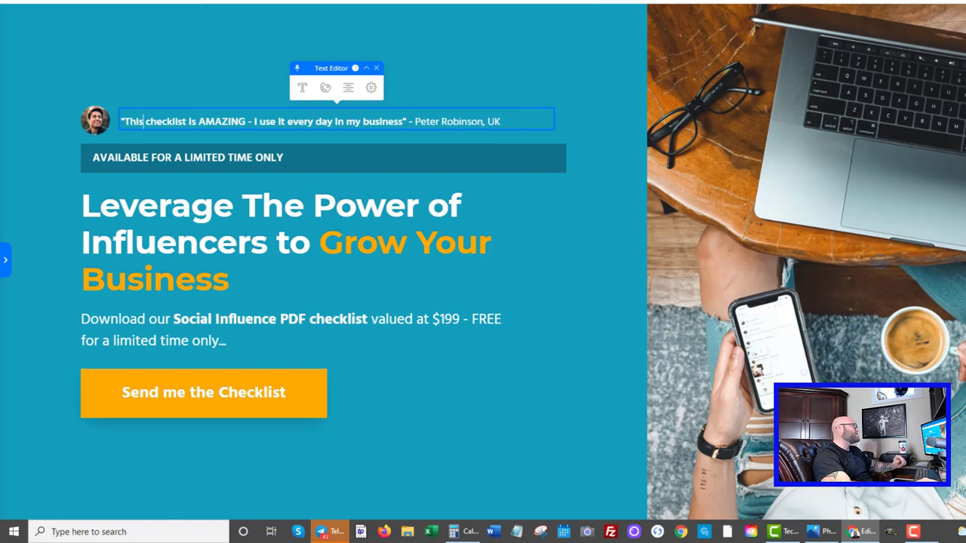
- Switch to the IDplr.com site and search its PLR products for affiliate marketing
{"action": "key", "text": "ctrl+Tab"}
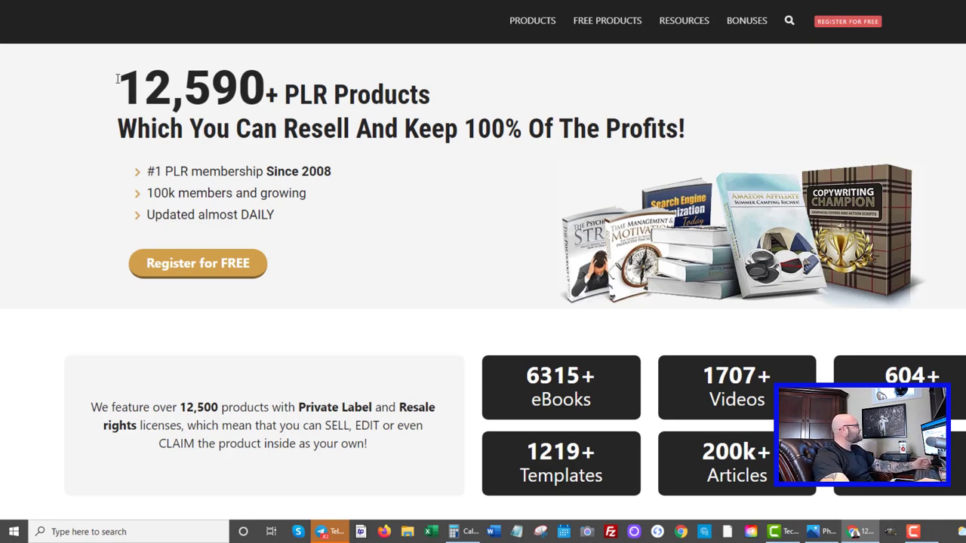
{"action": "left_click_drag", "start_coordinate": [117, 98], "coordinate": [445, 72]}
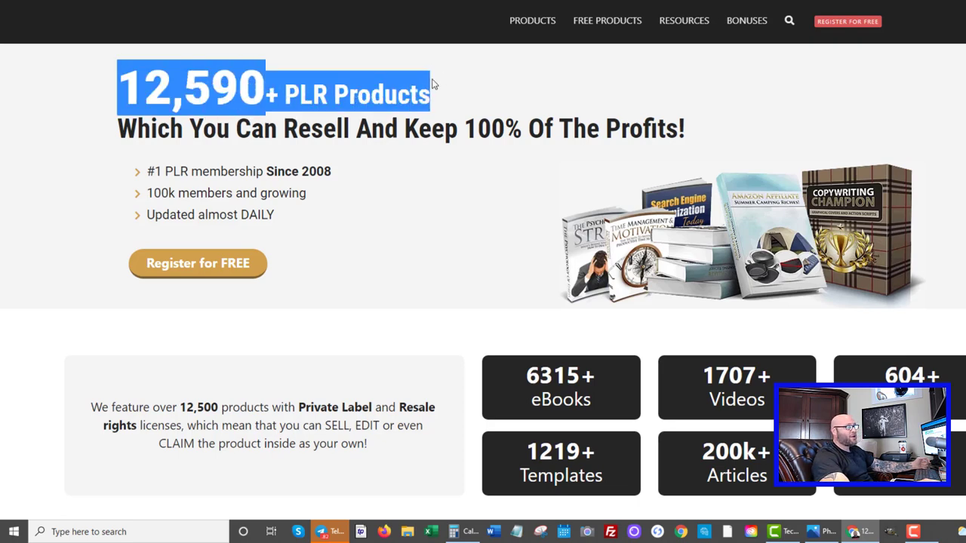
{"action": "left_click", "coordinate": [248, 172]}
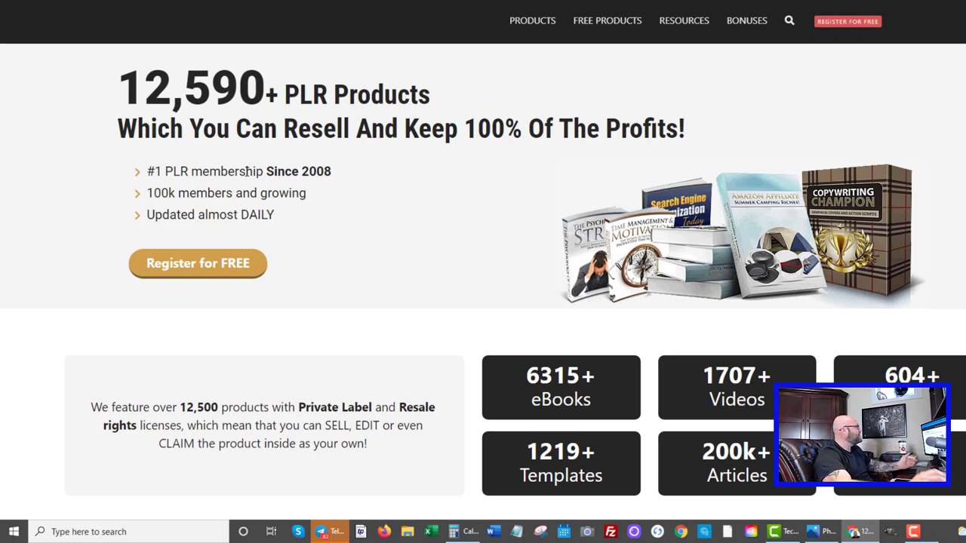
{"action": "scroll", "coordinate": [248, 172], "scroll_direction": "up", "scroll_amount": 1}
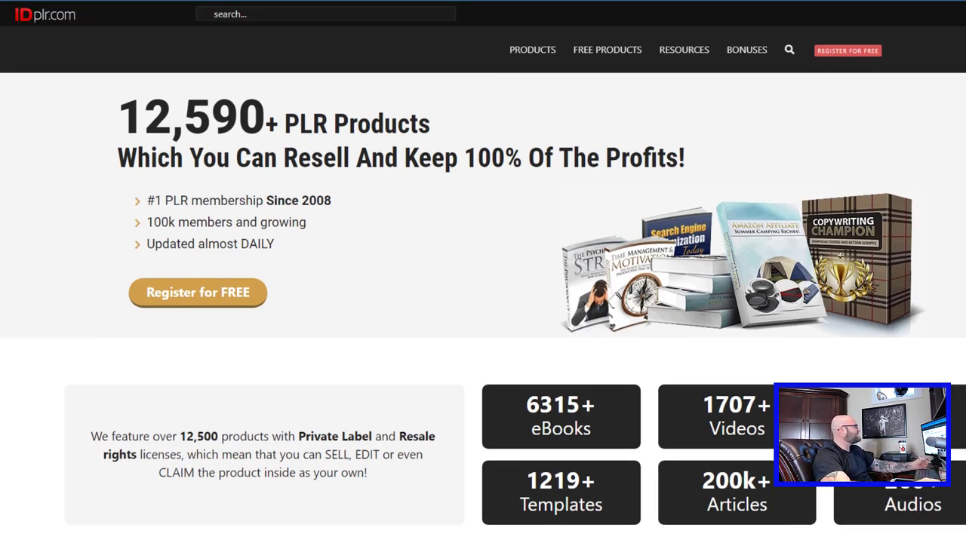
{"action": "left_click", "coordinate": [217, 14]}
{"action": "type", "text": "affiliate"}
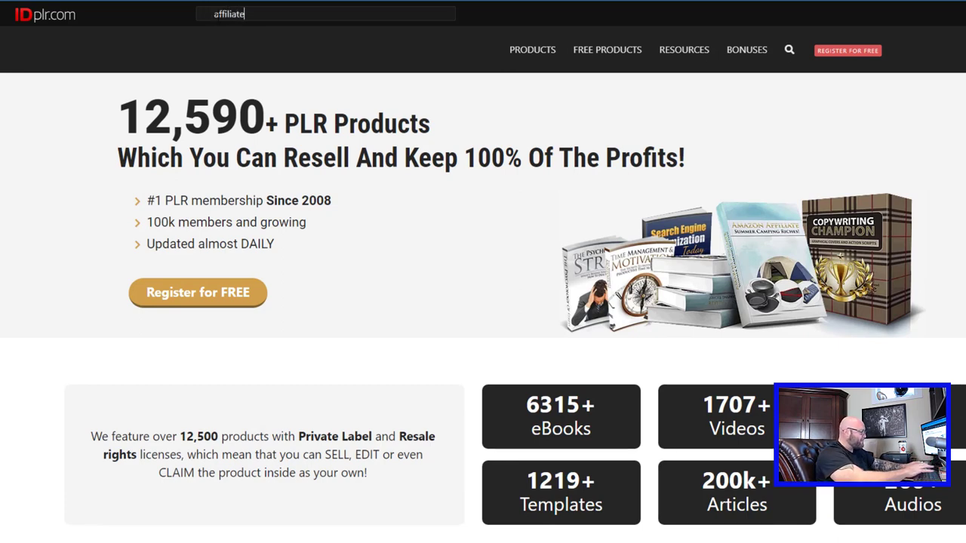
{"action": "type", "text": " marketing"}
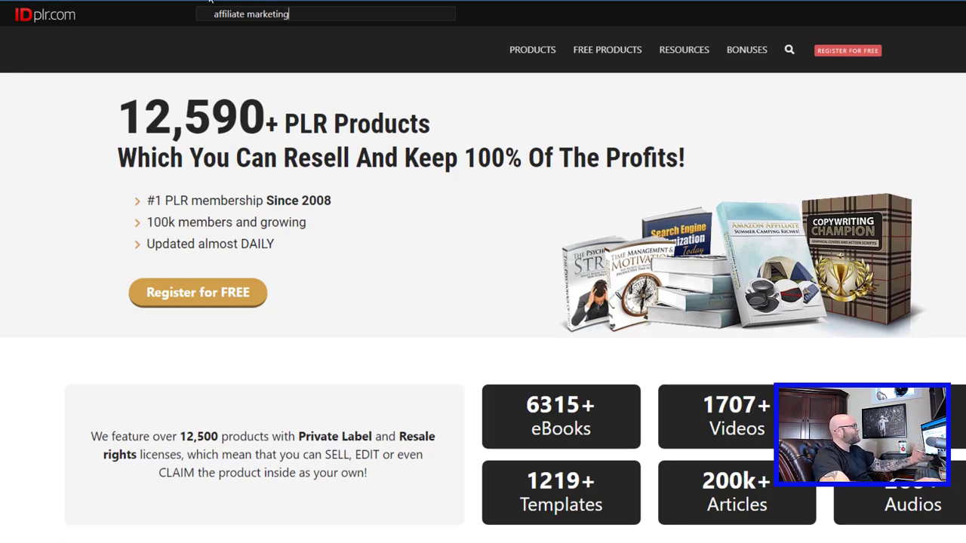
{"action": "key", "text": "Return"}
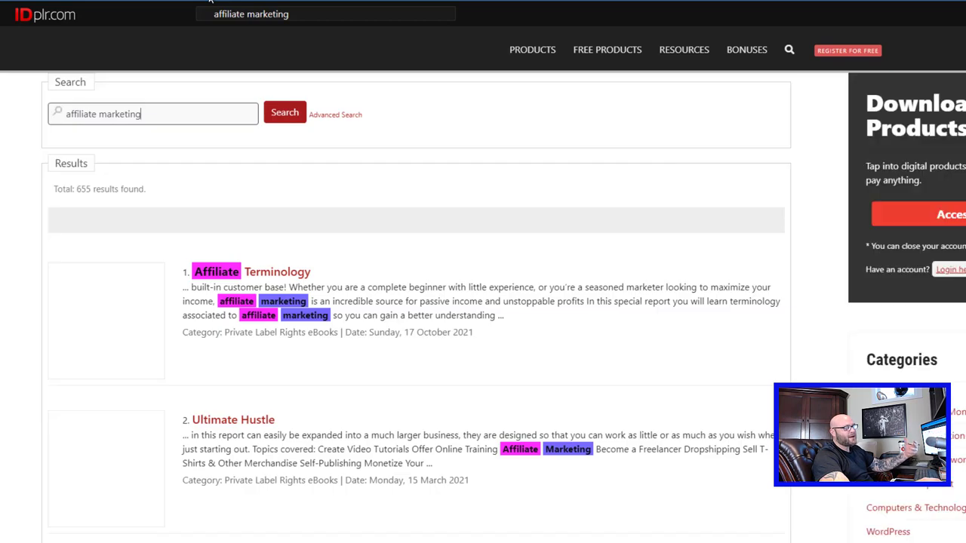
- Look through the affiliate marketing search results for eBooks and video courses suitable as a free giveaway
{"action": "scroll", "coordinate": [317, 253], "scroll_direction": "down", "scroll_amount": 10}
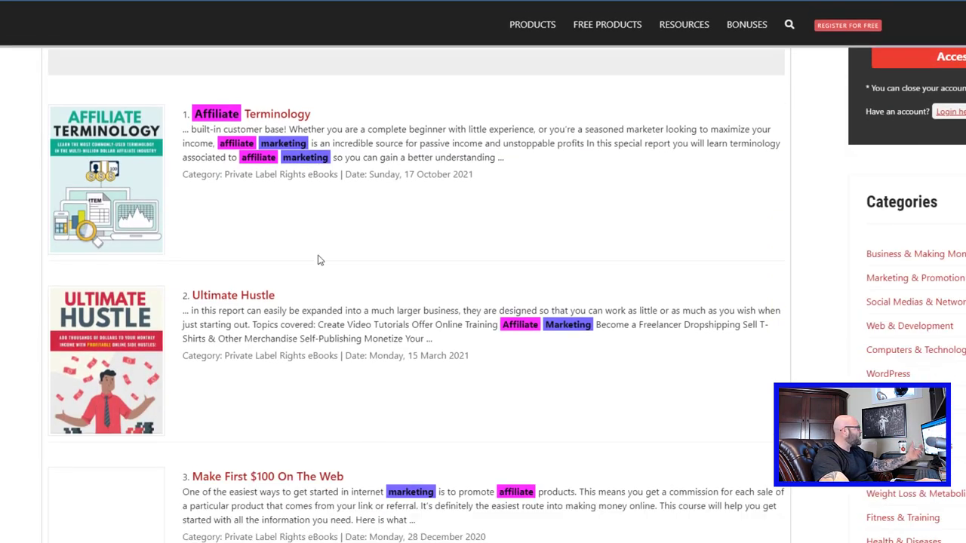
{"action": "scroll", "coordinate": [292, 255], "scroll_direction": "down", "scroll_amount": 5}
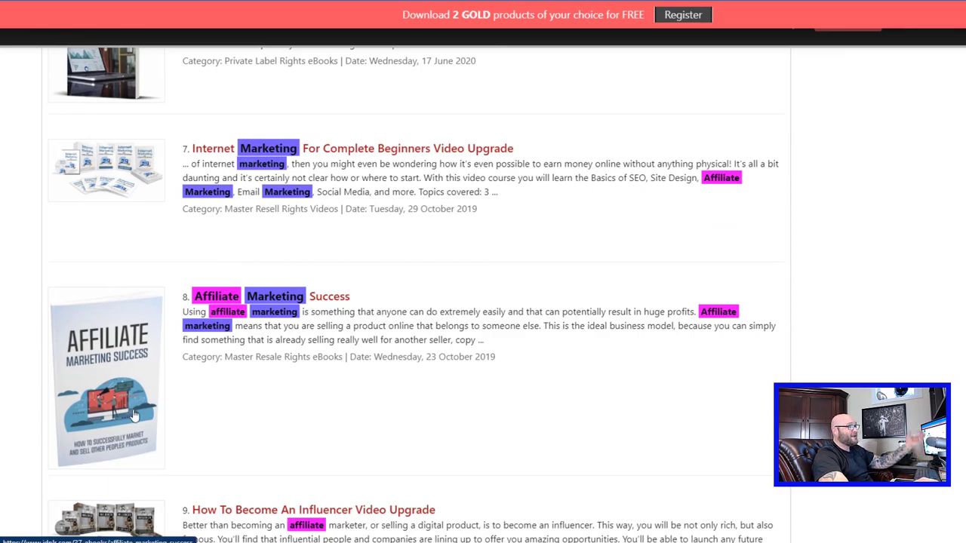
{"action": "scroll", "coordinate": [302, 353], "scroll_direction": "down", "scroll_amount": 10}
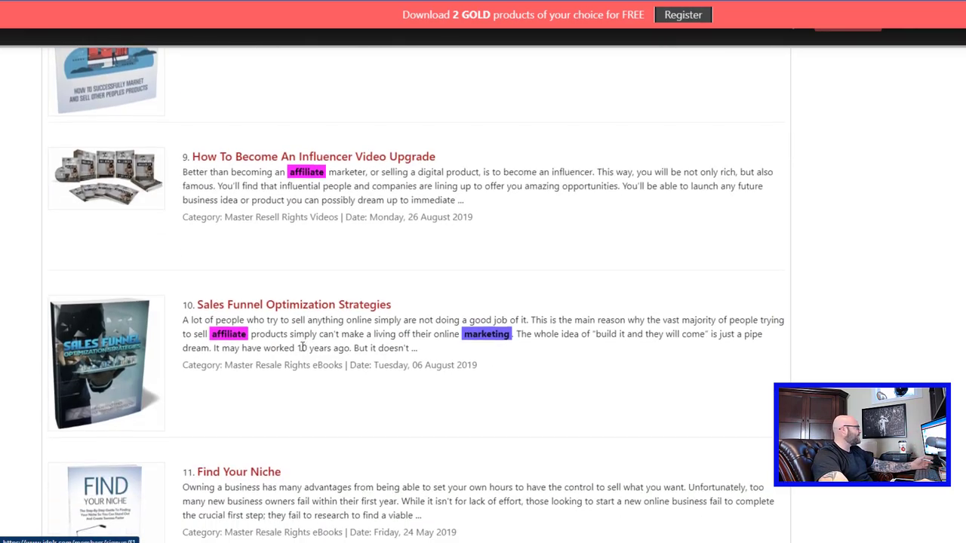
{"action": "scroll", "coordinate": [301, 353], "scroll_direction": "down", "scroll_amount": 15}
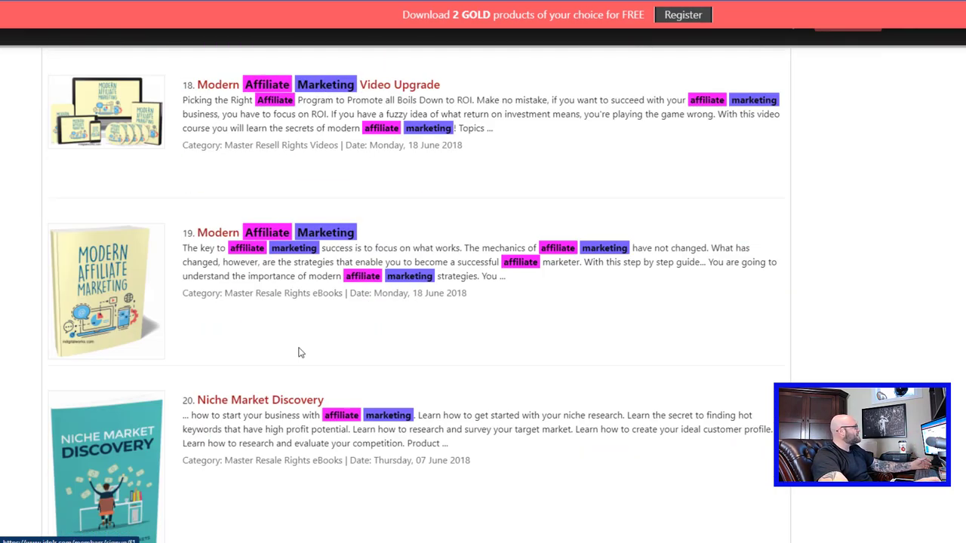
{"action": "scroll", "coordinate": [299, 353], "scroll_direction": "up", "scroll_amount": 1}
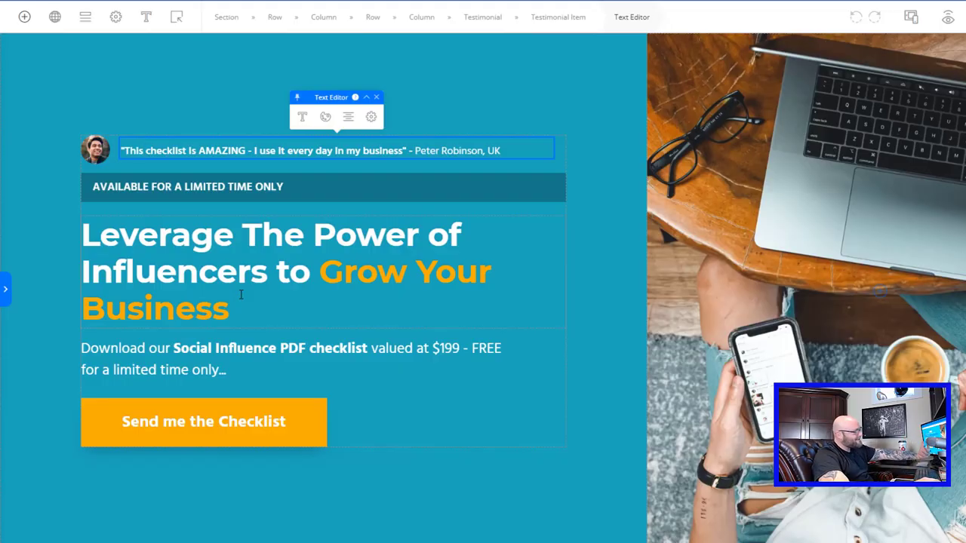
- Switch to the Jarvis AI writing tool and open the PAS Framework template from its template library
{"action": "left_click", "coordinate": [133, 151]}
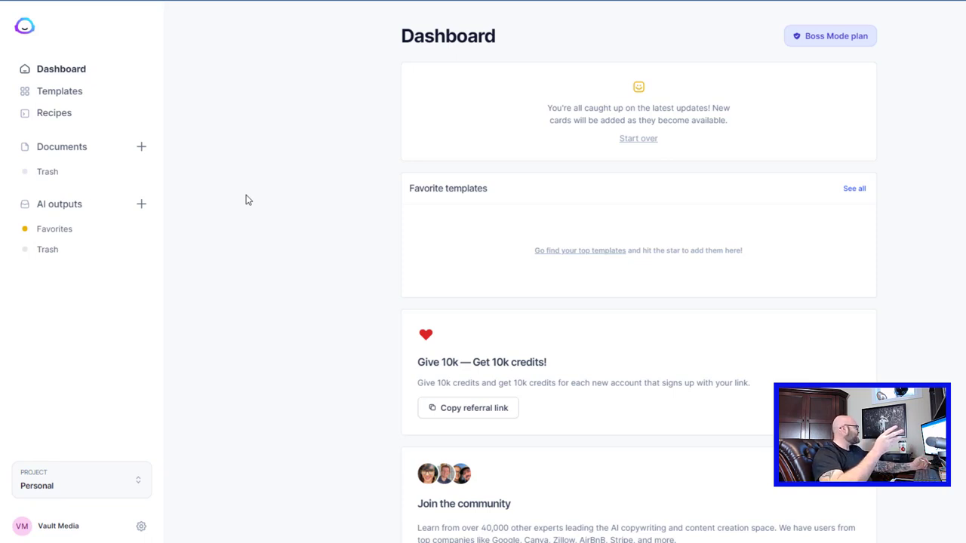
{"action": "left_click", "coordinate": [63, 96]}
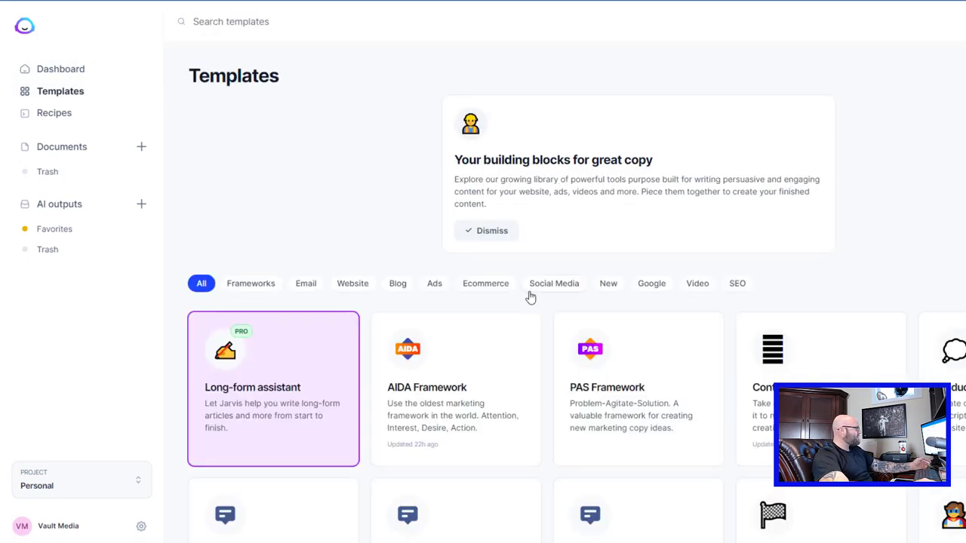
{"action": "scroll", "coordinate": [755, 242], "scroll_direction": "down", "scroll_amount": 2}
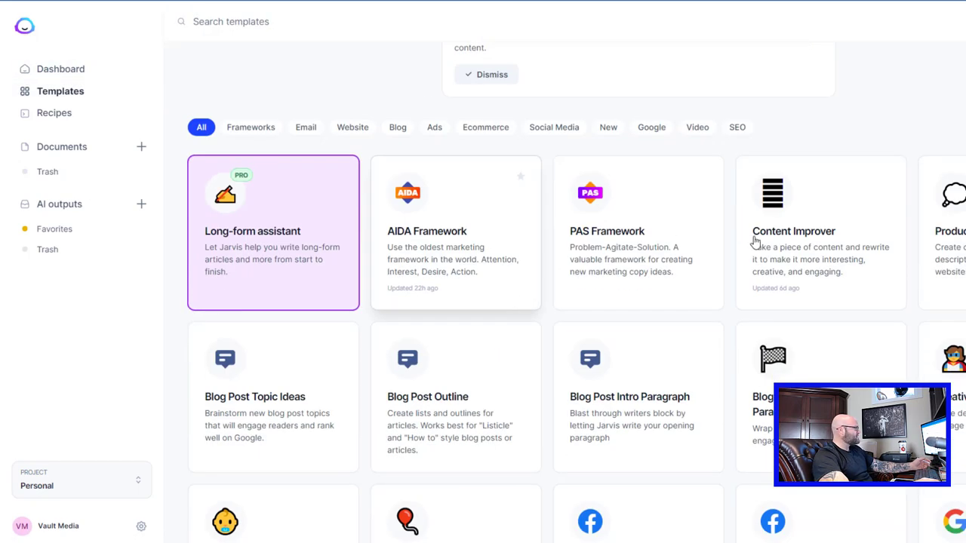
{"action": "left_click", "coordinate": [630, 239]}
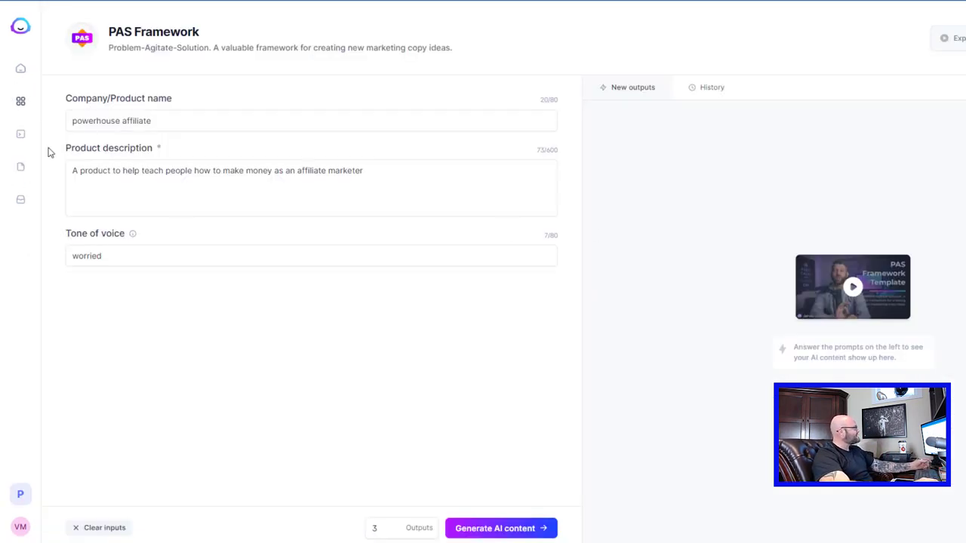
- Generate 3 PAS Framework outputs for powerhouse affiliate, a product teaching people to make money as an affiliate marketer, in a worried tone, and review them
{"action": "left_click_drag", "start_coordinate": [155, 123], "coordinate": [21, 134]}
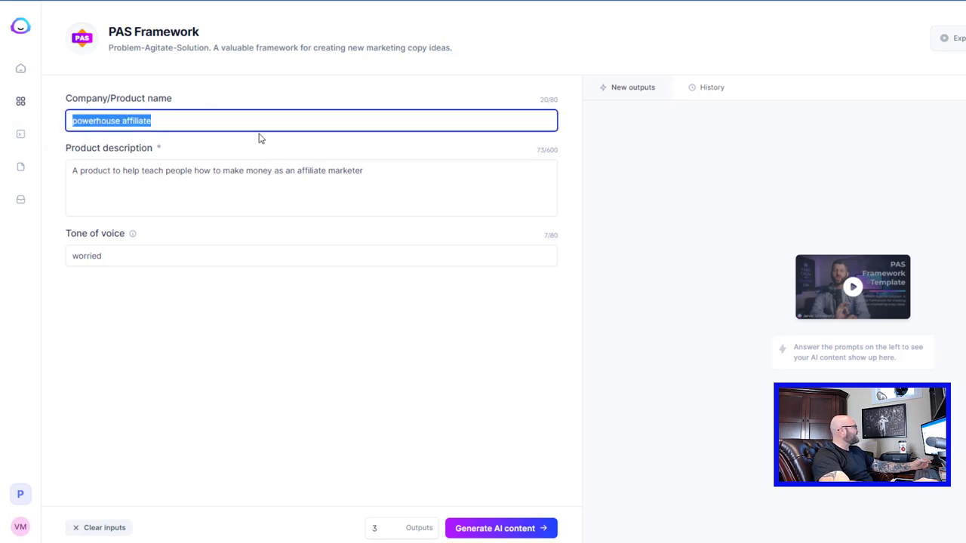
{"action": "left_click", "coordinate": [131, 114]}
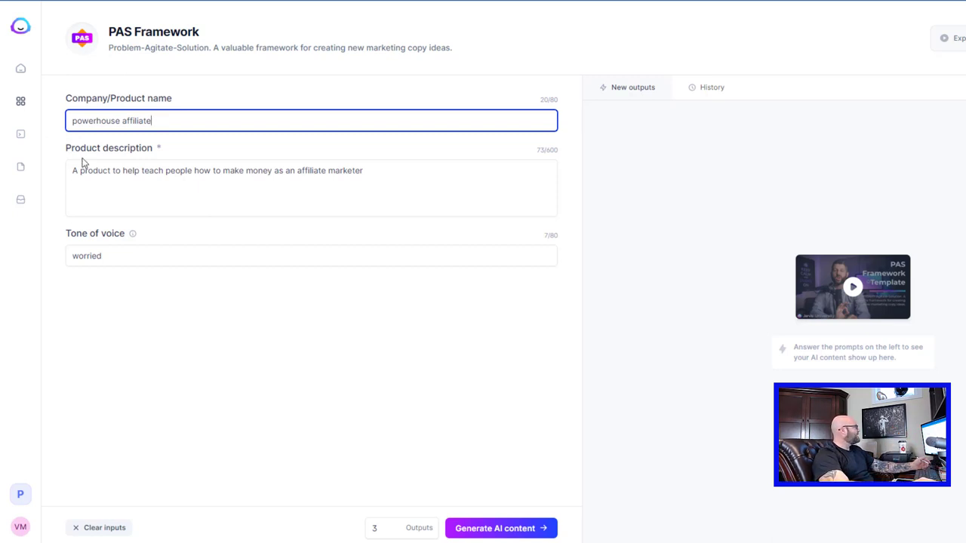
{"action": "left_click_drag", "start_coordinate": [71, 148], "coordinate": [153, 148]}
{"action": "left_click", "coordinate": [97, 177]}
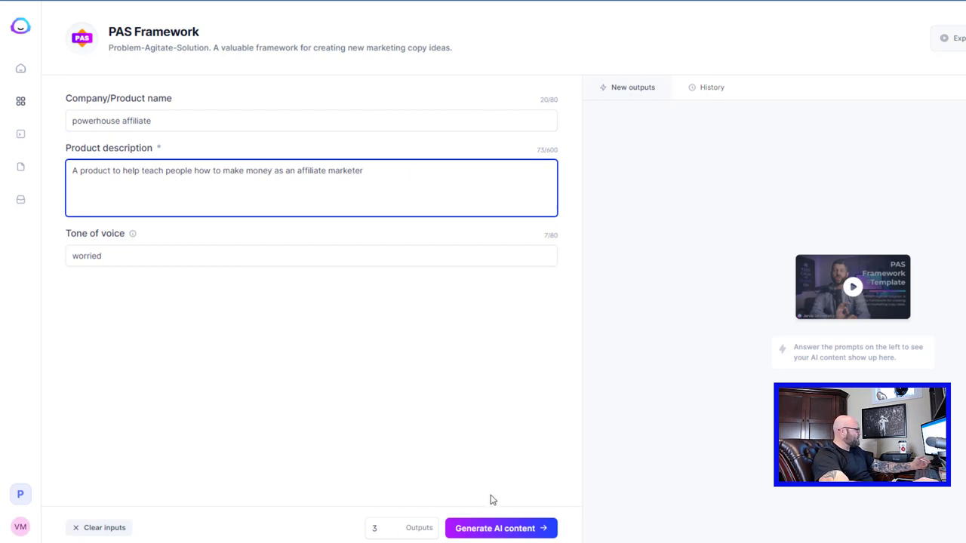
{"action": "left_click", "coordinate": [480, 533]}
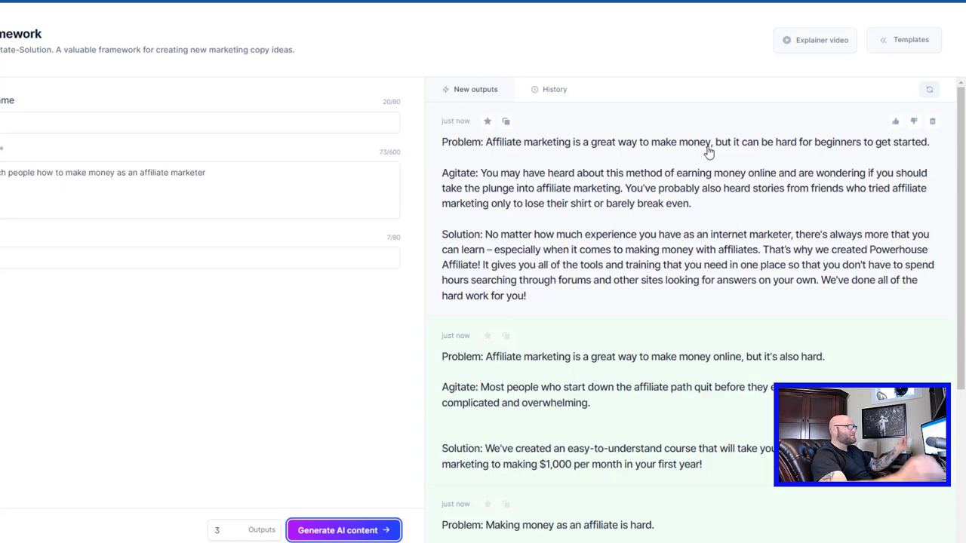
{"action": "scroll", "coordinate": [524, 308], "scroll_direction": "down", "scroll_amount": 5}
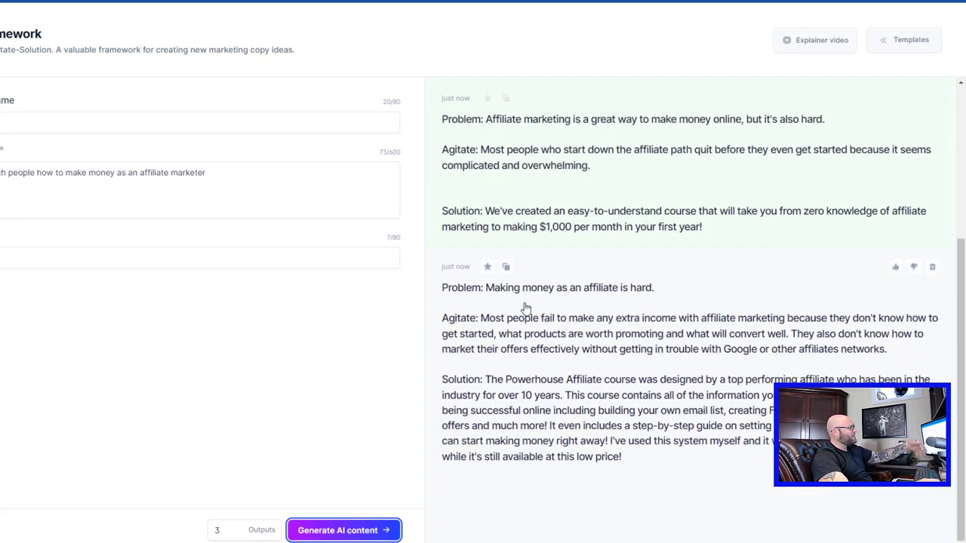
- Review the generated PAS outputs and replace the landing page's testimonial text with the first output's problem sentence, without the Problem label
{"action": "scroll", "coordinate": [526, 308], "scroll_direction": "up", "scroll_amount": 5}
{"action": "scroll", "coordinate": [526, 308], "scroll_direction": "down", "scroll_amount": 5}
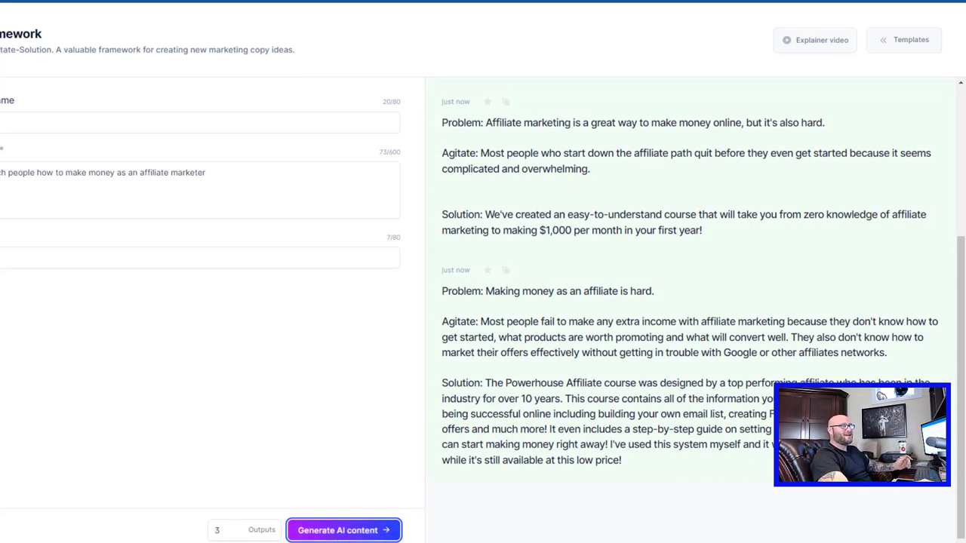
{"action": "scroll", "coordinate": [528, 340], "scroll_direction": "down", "scroll_amount": 1}
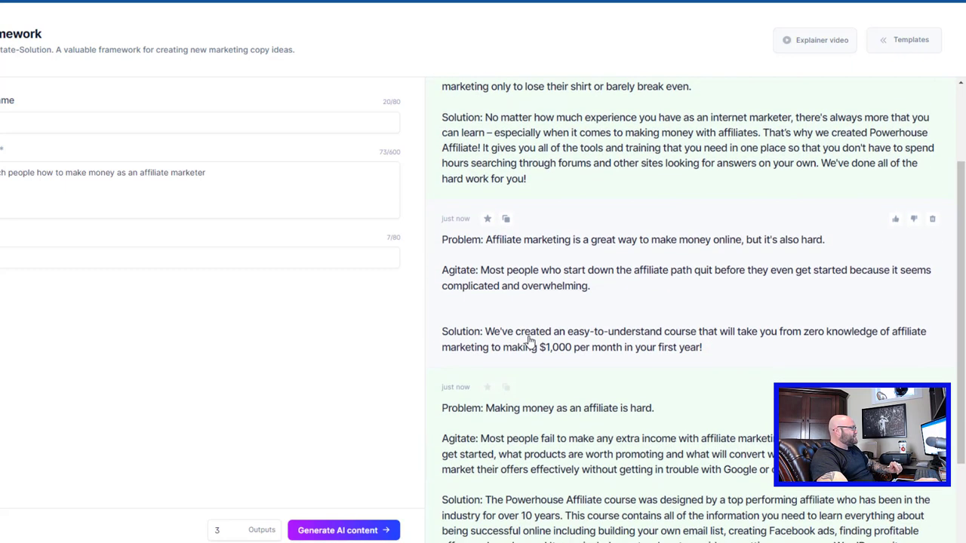
{"action": "scroll", "coordinate": [694, 185], "scroll_direction": "up", "scroll_amount": 2}
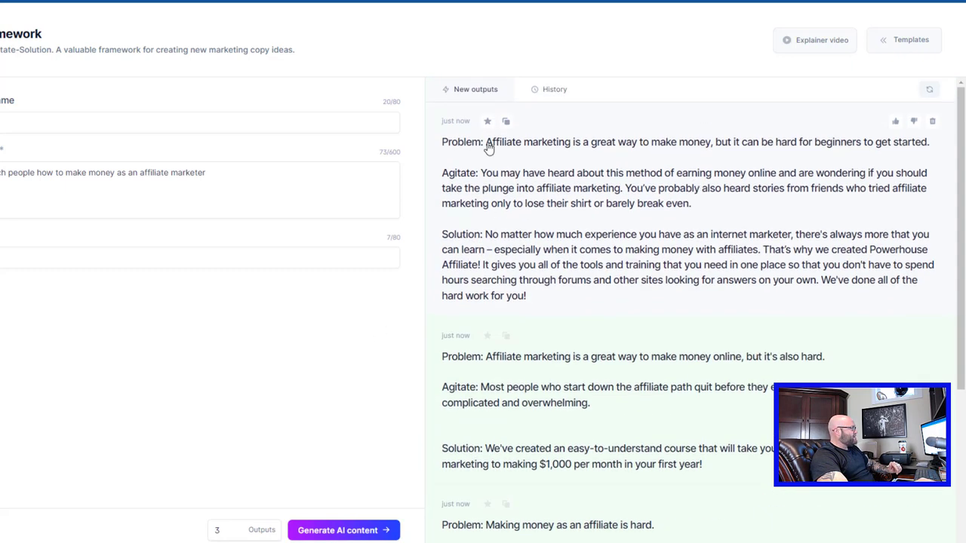
{"action": "left_click", "coordinate": [704, 152]}
{"action": "left_click_drag", "start_coordinate": [255, 105], "coordinate": [333, 121]}
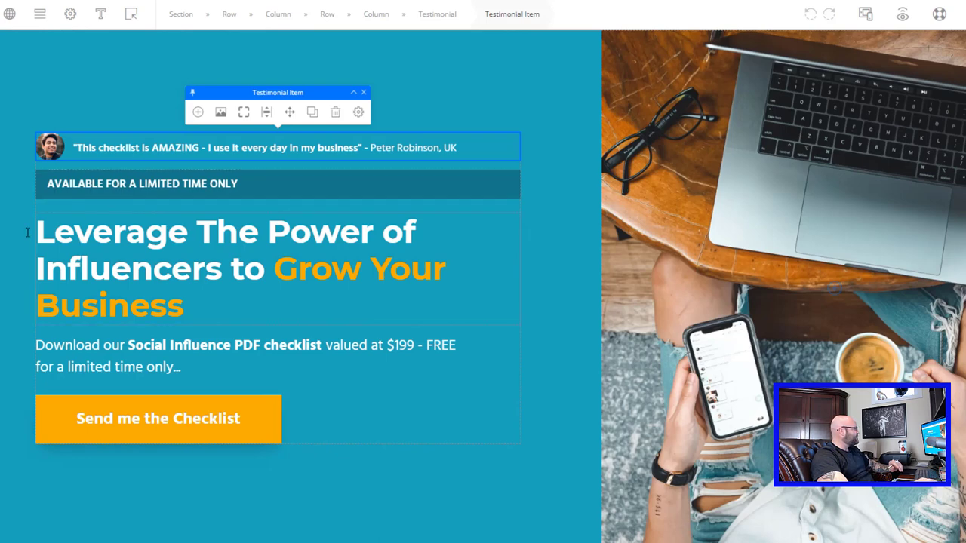
{"action": "left_click", "coordinate": [22, 230]}
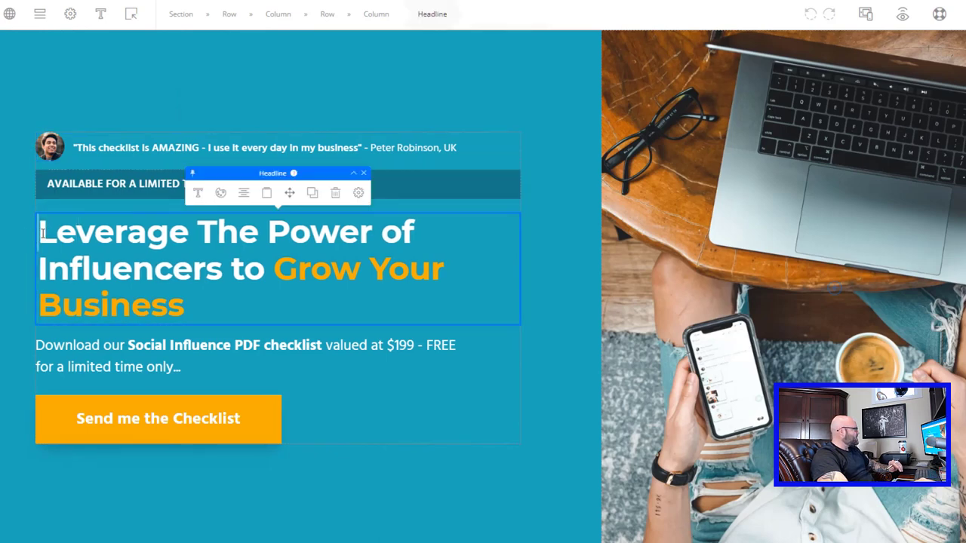
{"action": "left_click_drag", "start_coordinate": [42, 234], "coordinate": [261, 275]}
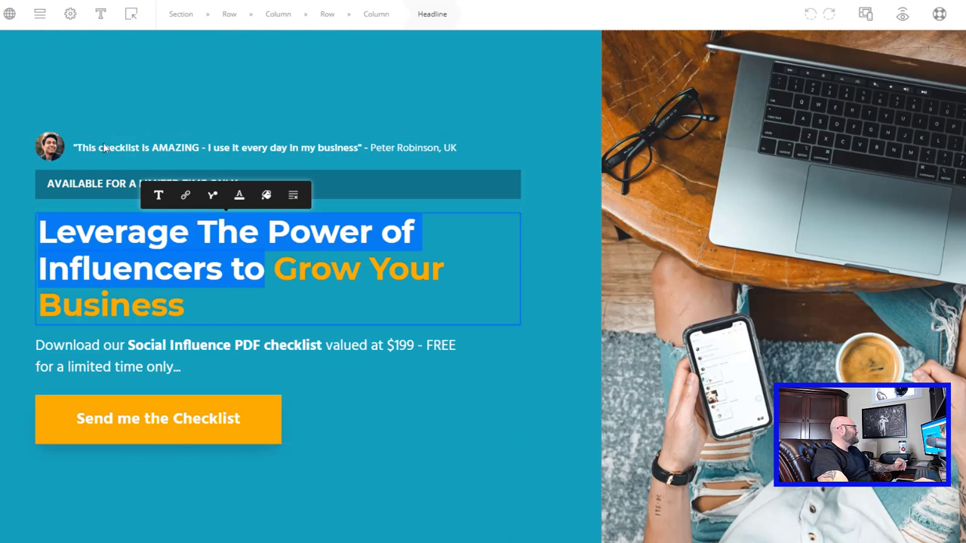
{"action": "left_click", "coordinate": [74, 149]}
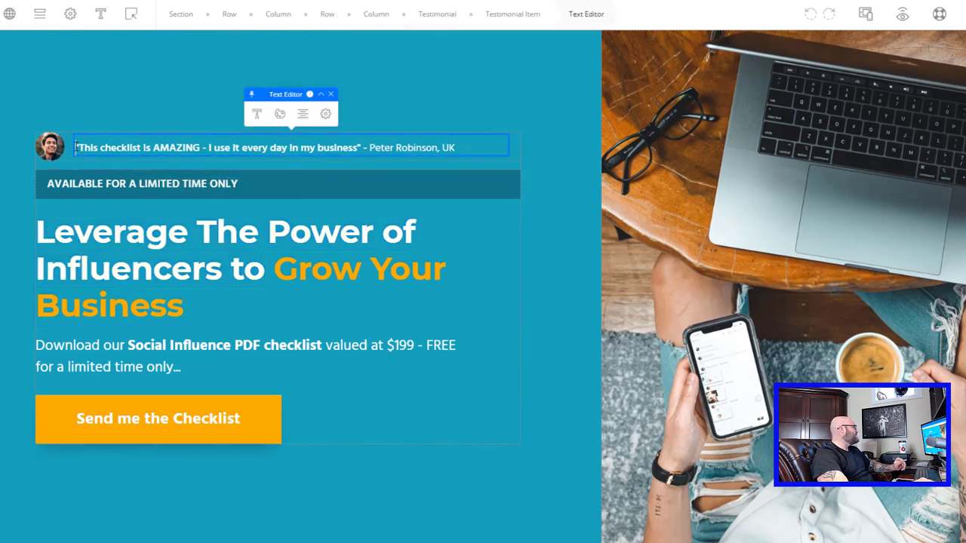
{"action": "left_click_drag", "start_coordinate": [74, 149], "coordinate": [465, 145]}
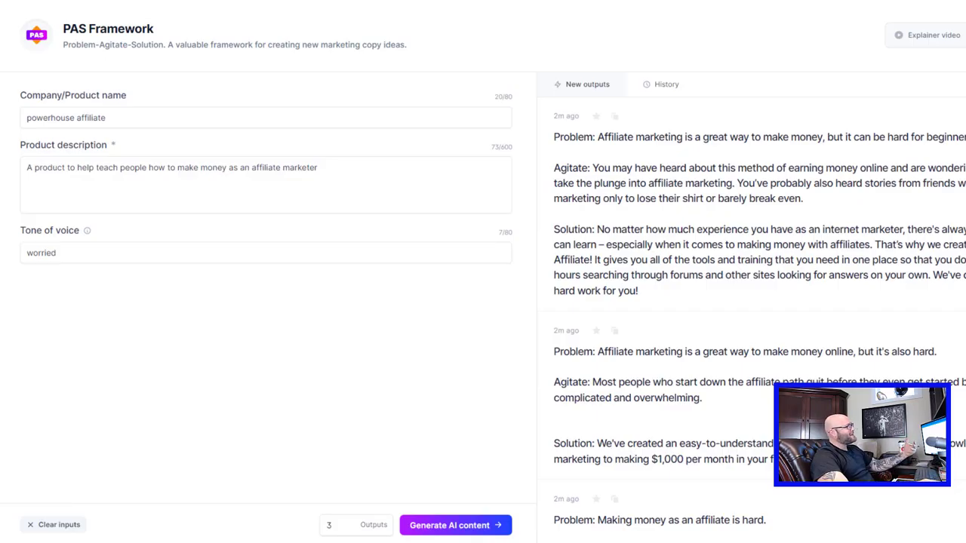
- Add the second PAS output's agitate sentence about most people quitting the affiliate path as a second paragraph in the testimonial text
{"action": "scroll", "coordinate": [778, 161], "scroll_direction": "down", "scroll_amount": 1}
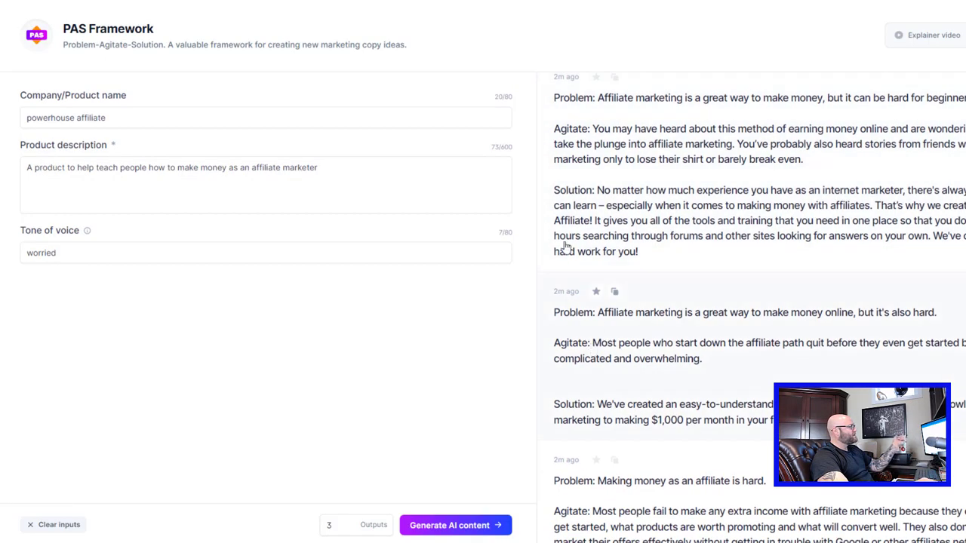
{"action": "left_click", "coordinate": [627, 164]}
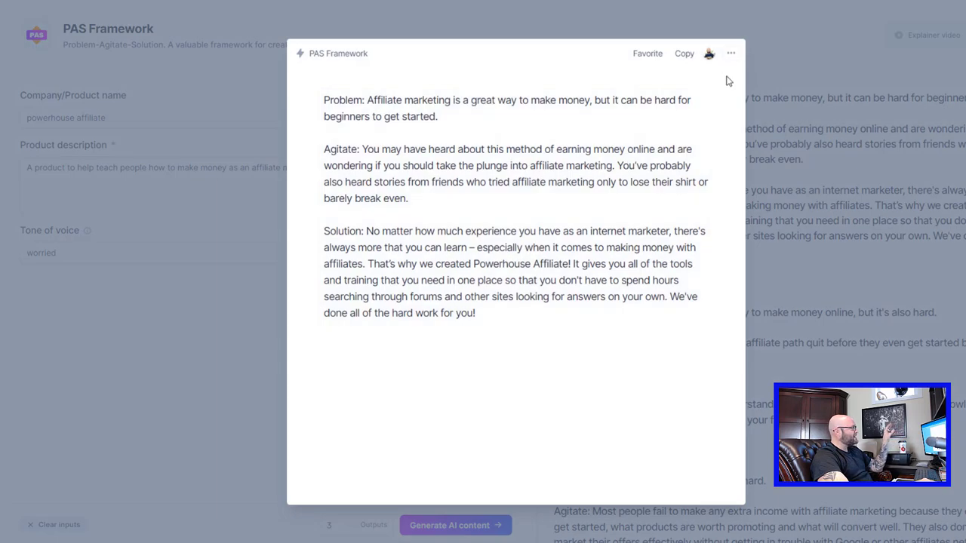
{"action": "left_click", "coordinate": [766, 85]}
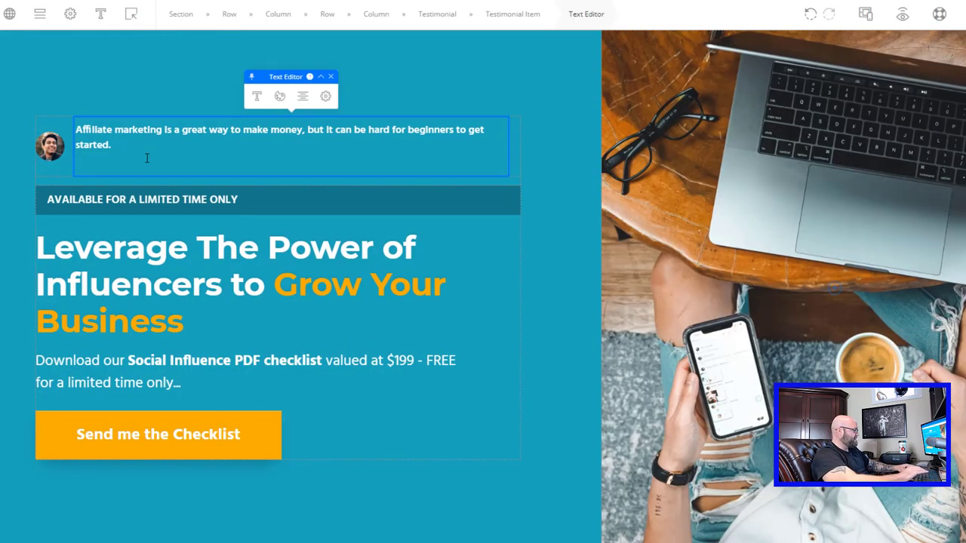
{"action": "type", "text": "Most people who start down the affiliate path quit before they even get started because it seems complicated and overwhelming."}
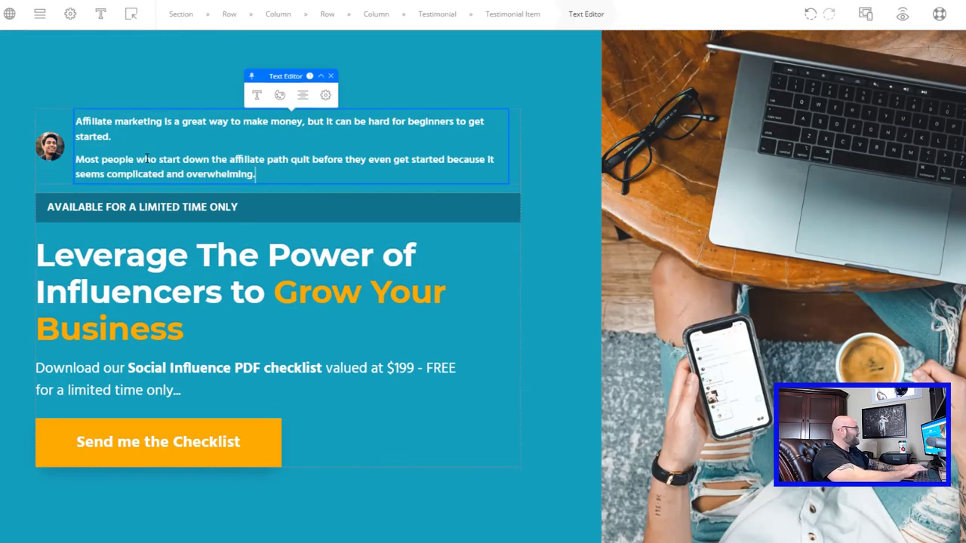
{"action": "left_click", "coordinate": [77, 160]}
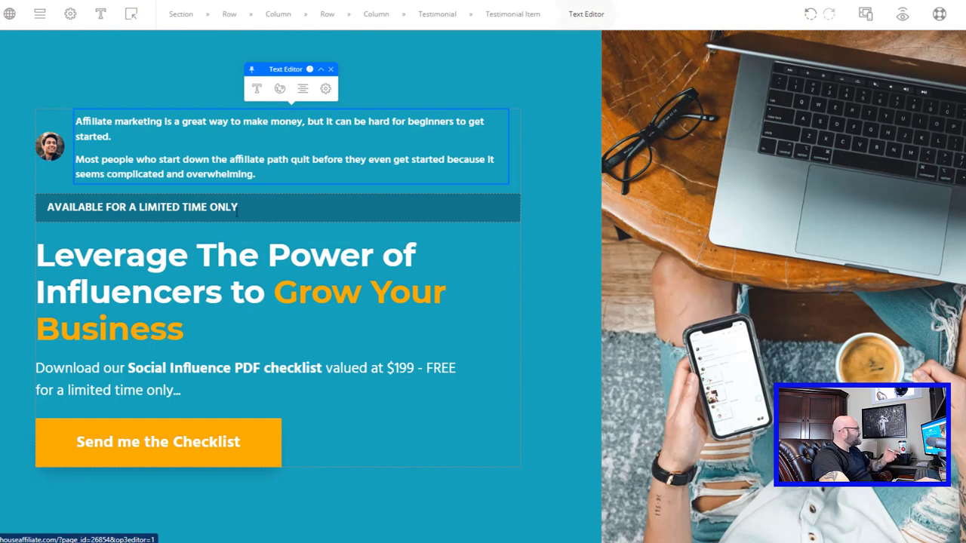
{"action": "left_click", "coordinate": [114, 160]}
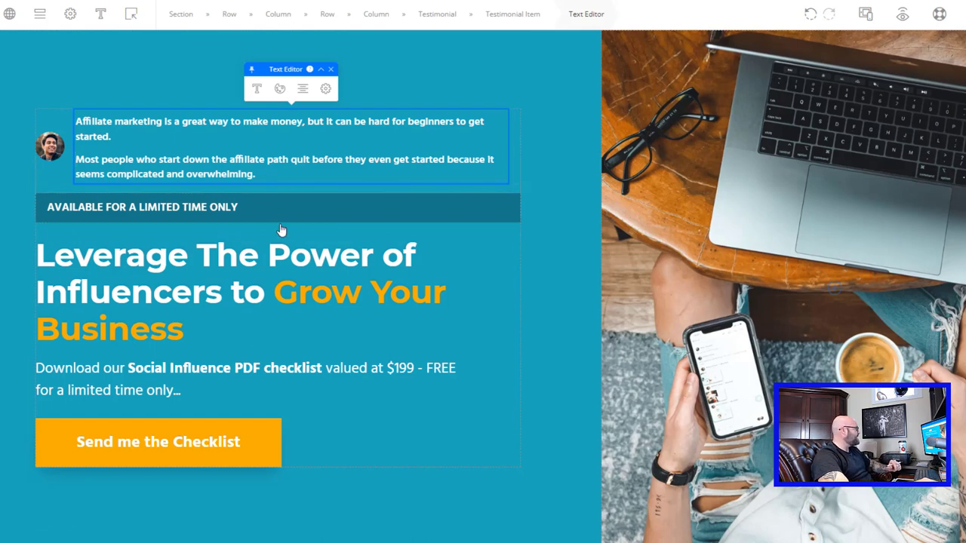
{"action": "left_click", "coordinate": [192, 209]}
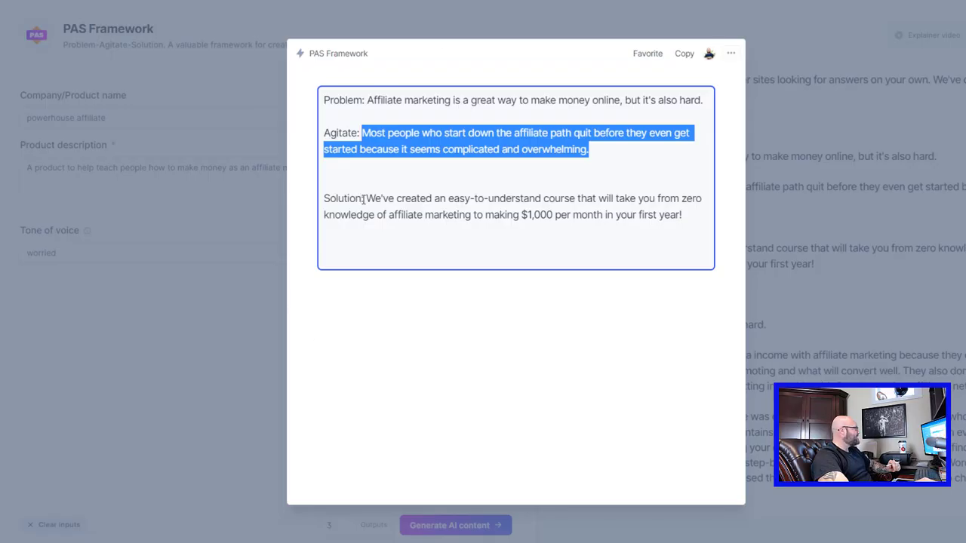
- In the second PAS output's solution sentence, replace the word "course" with "Guide"
{"action": "left_click_drag", "start_coordinate": [369, 199], "coordinate": [563, 199]}
{"action": "left_click", "coordinate": [562, 200]}
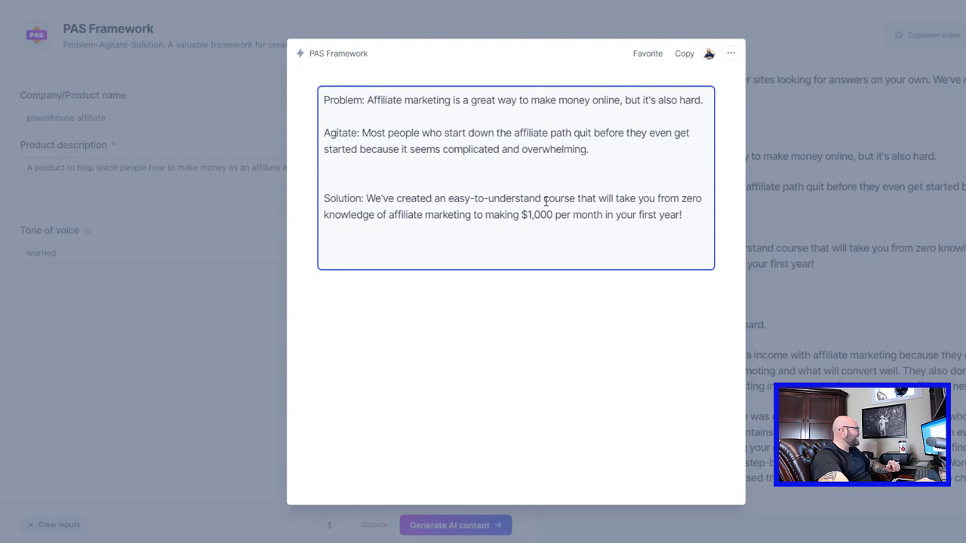
{"action": "left_click_drag", "start_coordinate": [544, 199], "coordinate": [576, 199]}
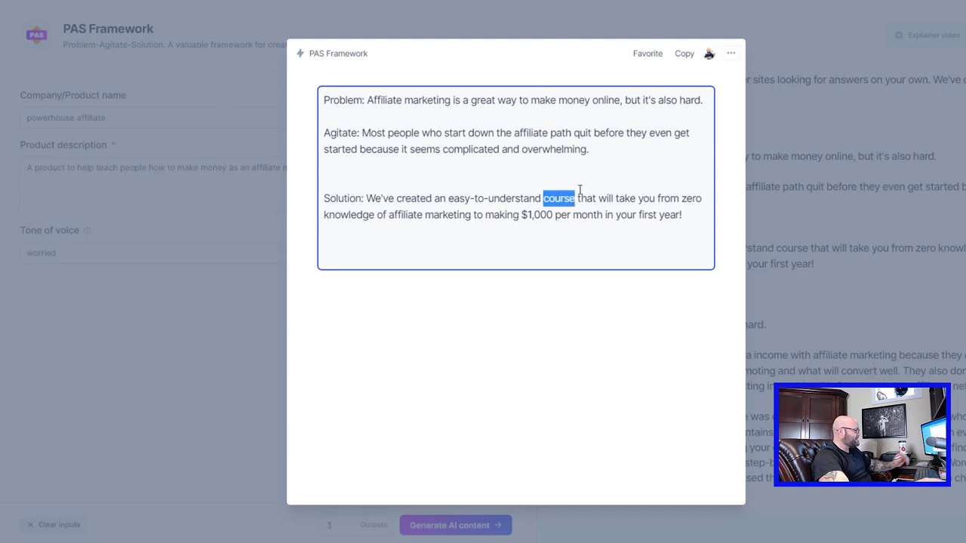
{"action": "type", "text": "Guide"}
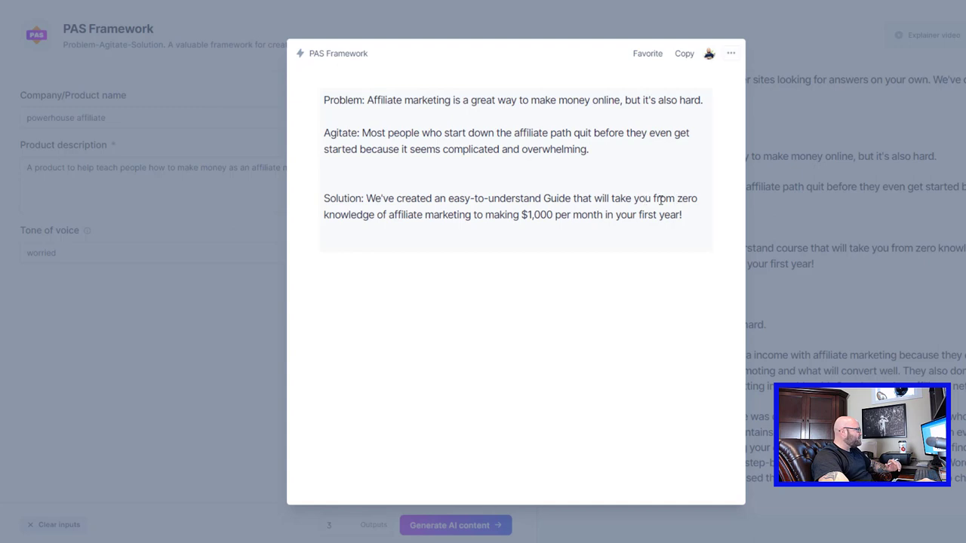
- Copy the solution's "from zero knowledge" phrase and reword the landing page headline as "Go From Zero Knowledge of Affiliate Marketing to Making $1000 Per Month"
{"action": "left_click_drag", "start_coordinate": [653, 199], "coordinate": [695, 214]}
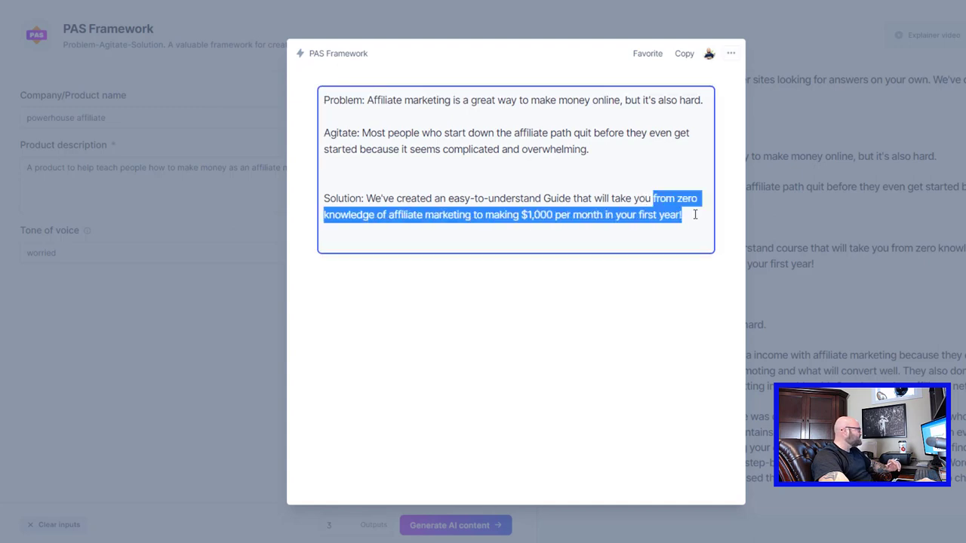
{"action": "right_click", "coordinate": [596, 217]}
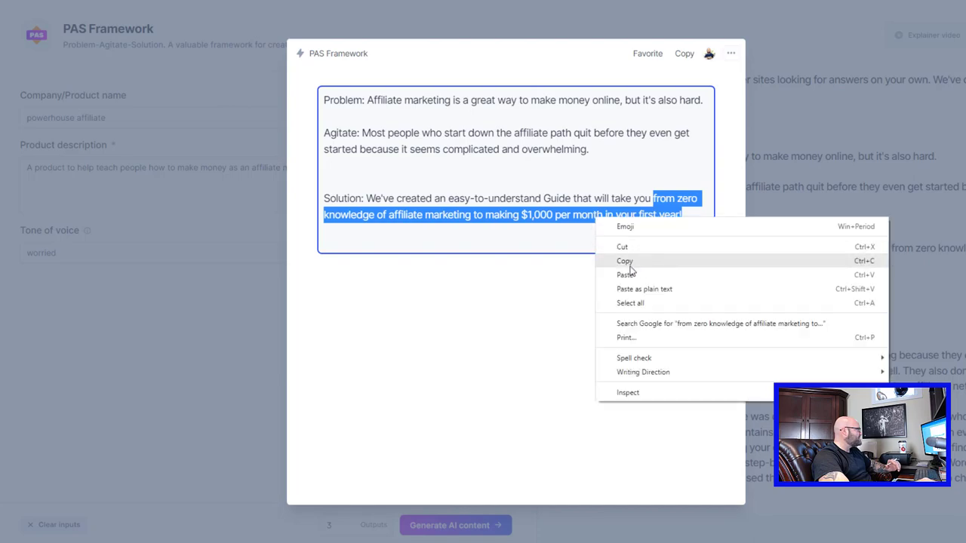
{"action": "left_click", "coordinate": [627, 261]}
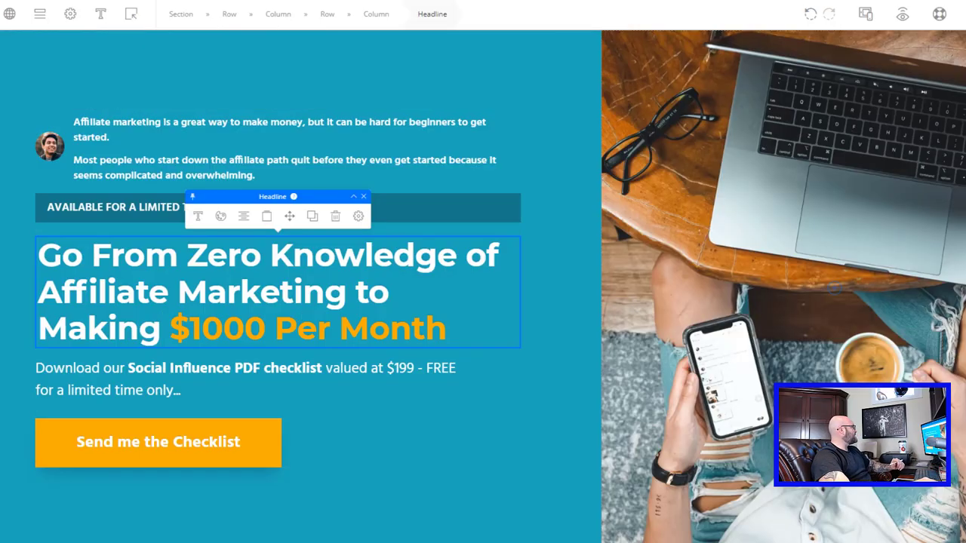
{"action": "left_click", "coordinate": [523, 269]}
- Replace "Social Influence PDF checklist" with "Free Guide" in the download text and reword the call-to-action as "Send me the Guide"
{"action": "scroll", "coordinate": [120, 347], "scroll_direction": "down", "scroll_amount": 1}
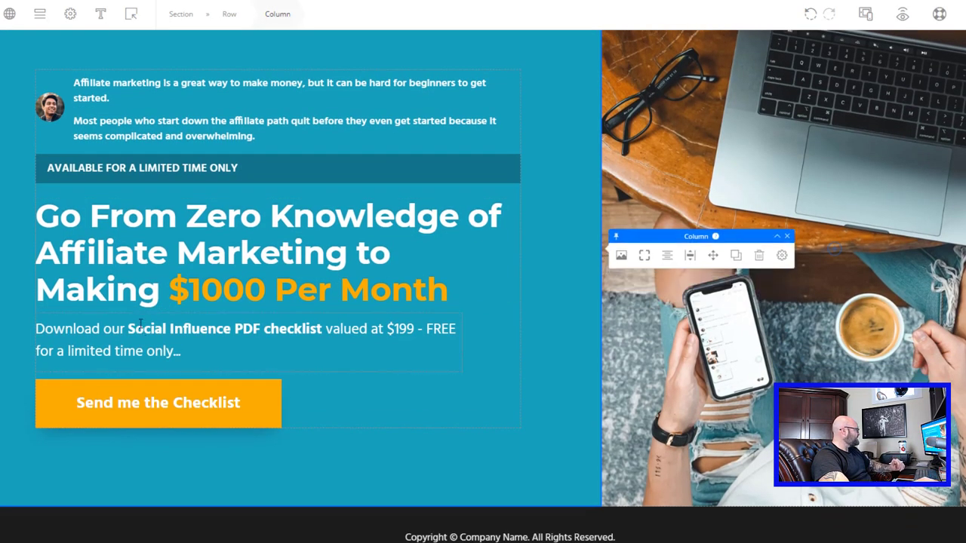
{"action": "left_click_drag", "start_coordinate": [129, 329], "coordinate": [321, 326]}
{"action": "type", "text": "Free Guide"}
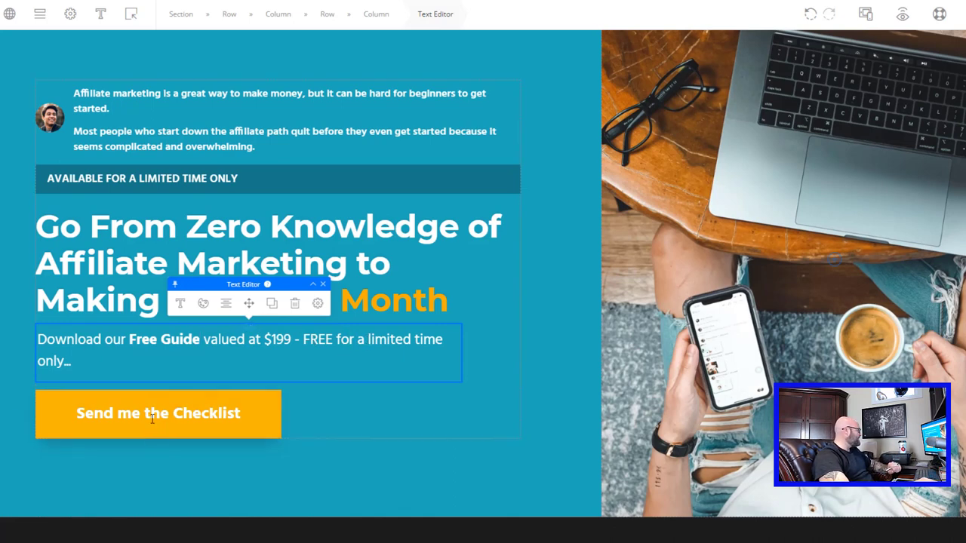
{"action": "left_click_drag", "start_coordinate": [173, 415], "coordinate": [241, 412]}
{"action": "type", "text": "Guide"}
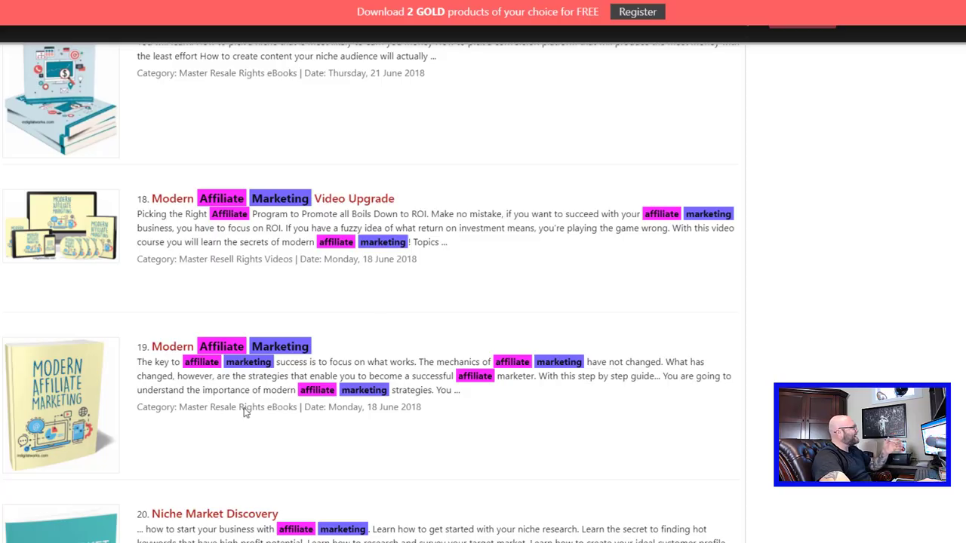
- Switch to the IDplr.com site and look through the affiliate marketing search results for products to give away as the guide
{"action": "scroll", "coordinate": [393, 286], "scroll_direction": "up", "scroll_amount": 5}
{"action": "scroll", "coordinate": [393, 287], "scroll_direction": "up", "scroll_amount": 7}
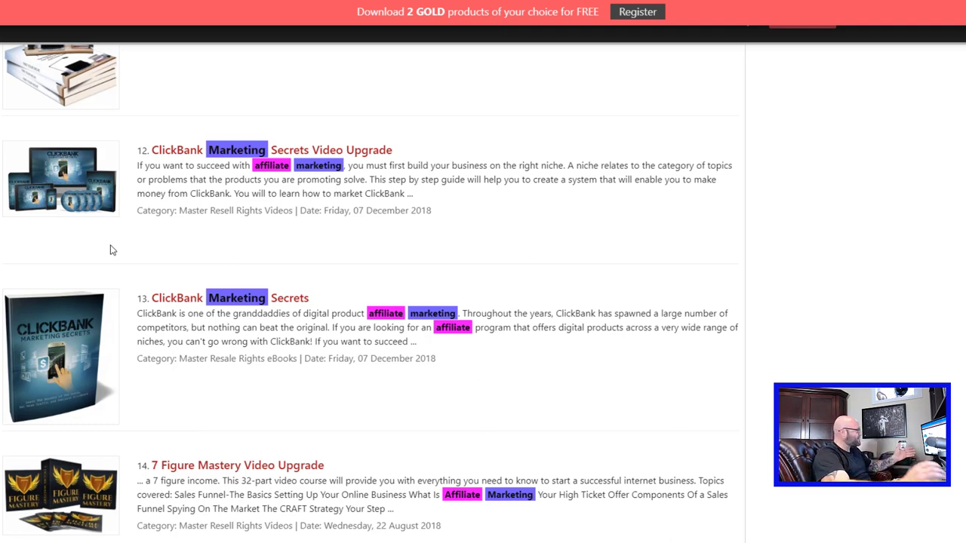
{"action": "scroll", "coordinate": [271, 305], "scroll_direction": "down", "scroll_amount": 6}
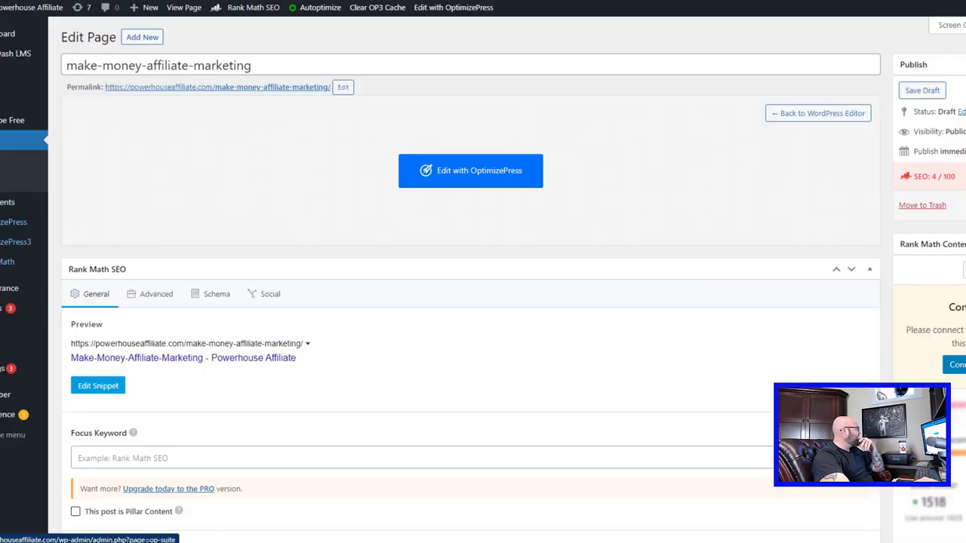
- Open the OptimizePress3 integrations in WordPress and browse the email and webinar services offered for a new integration
{"action": "mouse_move", "coordinate": [3, 244]}
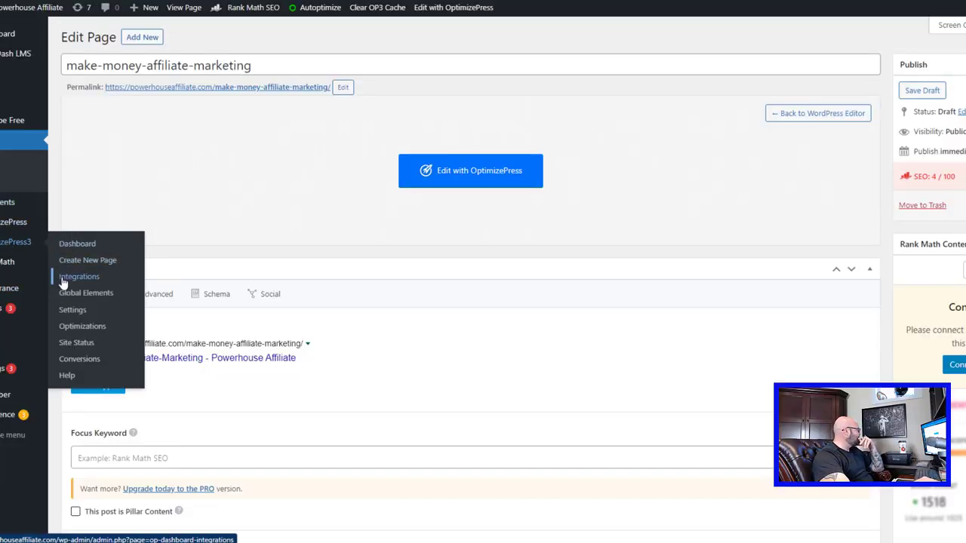
{"action": "left_click", "coordinate": [79, 278]}
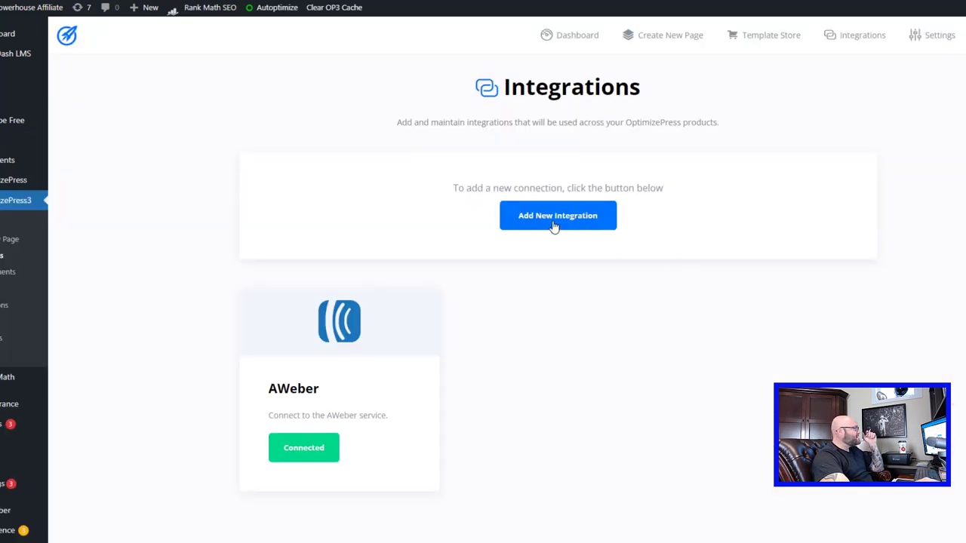
{"action": "left_click", "coordinate": [560, 217]}
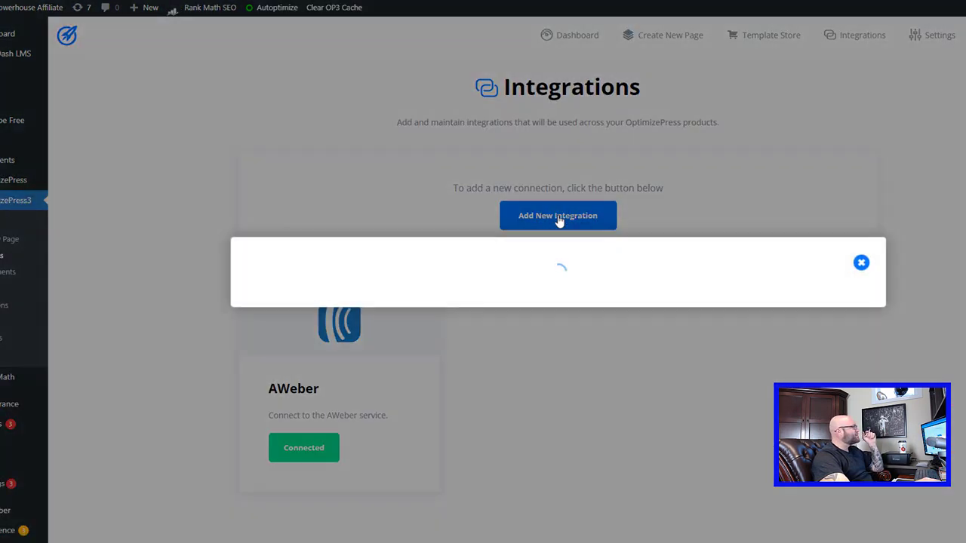
{"action": "scroll", "coordinate": [548, 313], "scroll_direction": "down", "scroll_amount": 5}
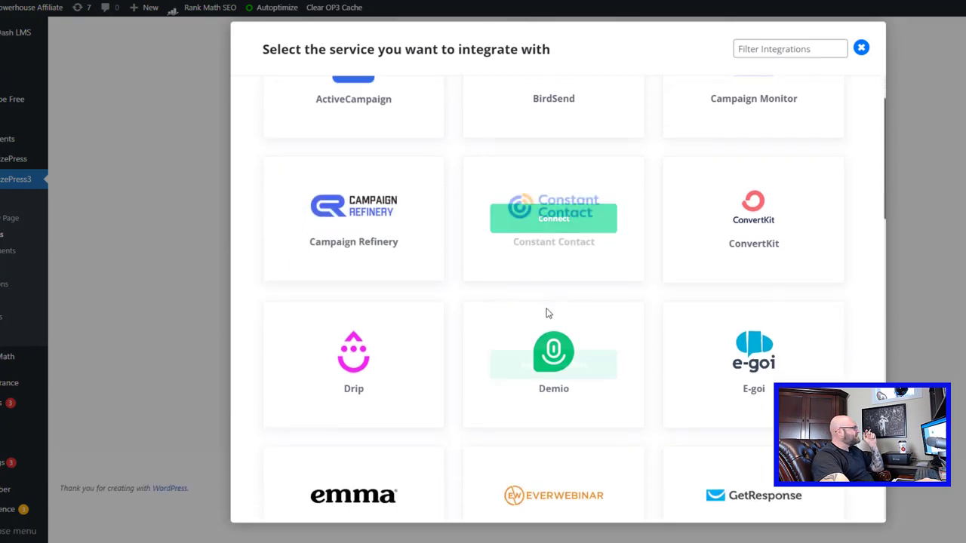
{"action": "scroll", "coordinate": [548, 320], "scroll_direction": "down", "scroll_amount": 10}
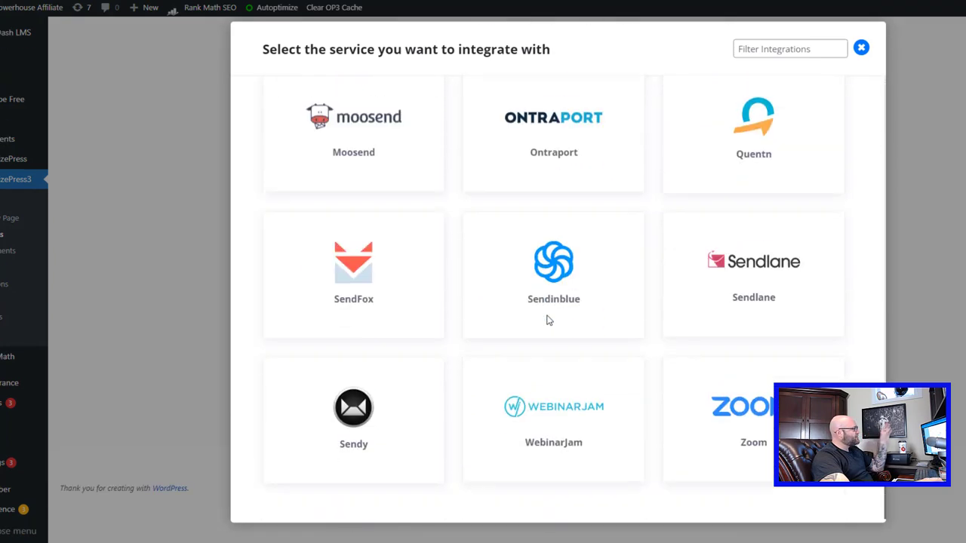
{"action": "scroll", "coordinate": [549, 320], "scroll_direction": "up", "scroll_amount": 15}
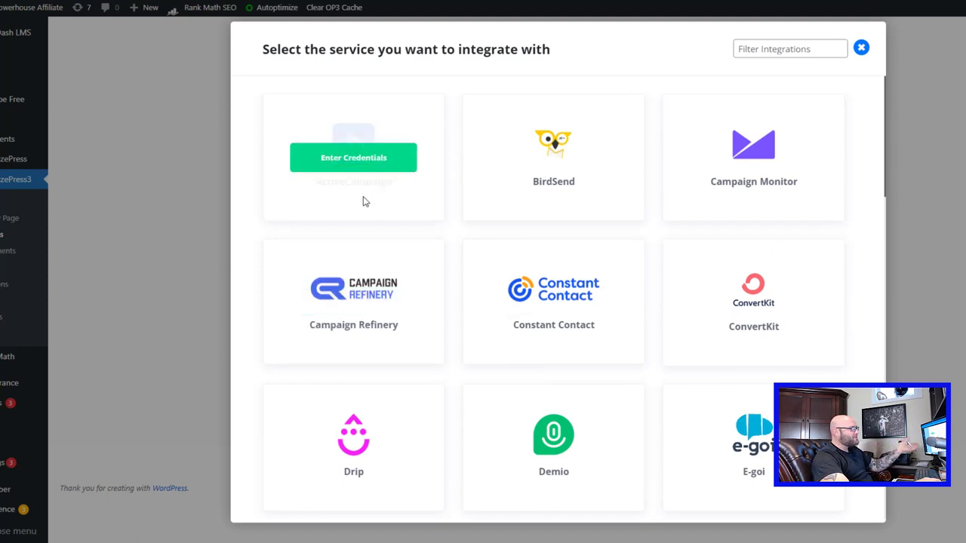
{"action": "scroll", "coordinate": [415, 307], "scroll_direction": "down", "scroll_amount": 2}
- Return to the landing page editor and open the existing pop overlay, Overlay 1, for editing
{"action": "left_click", "coordinate": [129, 293]}
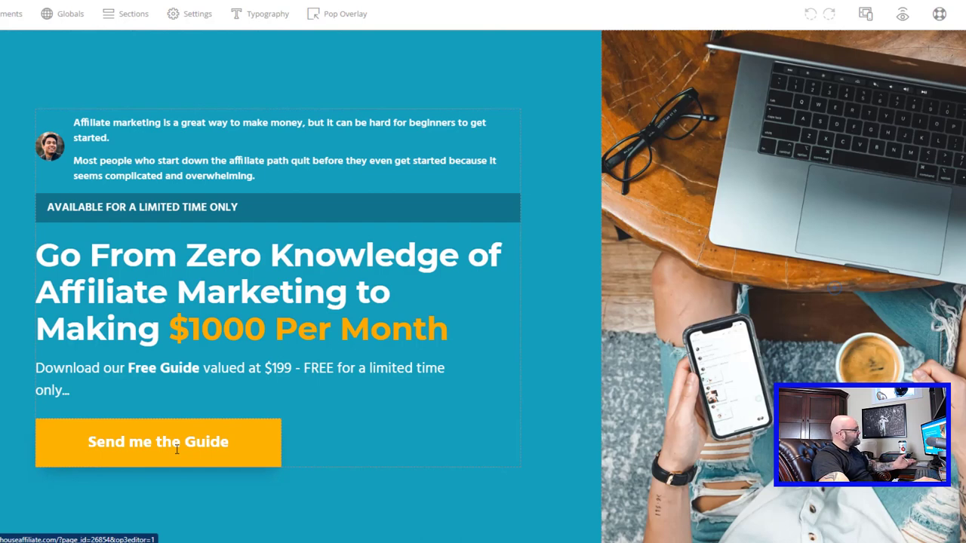
{"action": "left_click", "coordinate": [343, 15]}
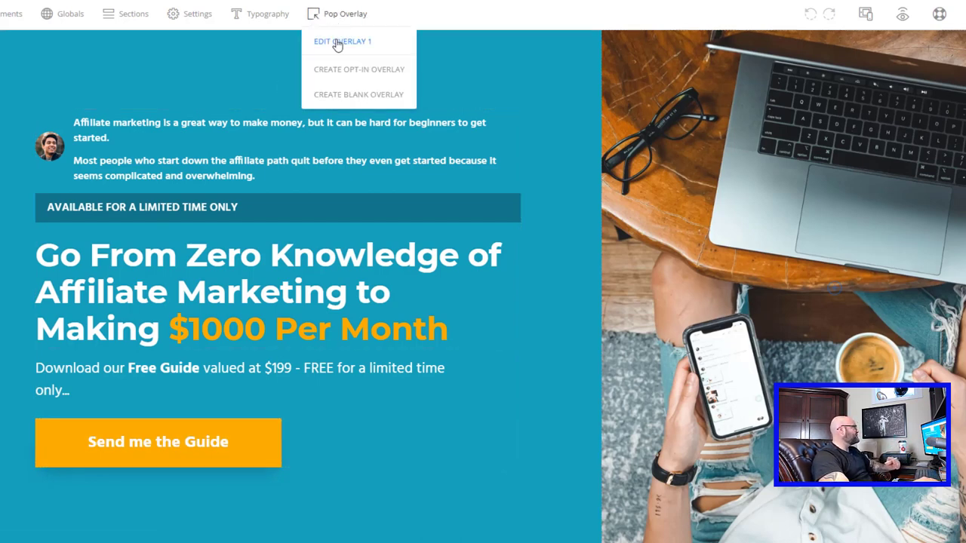
{"action": "left_click", "coordinate": [338, 43]}
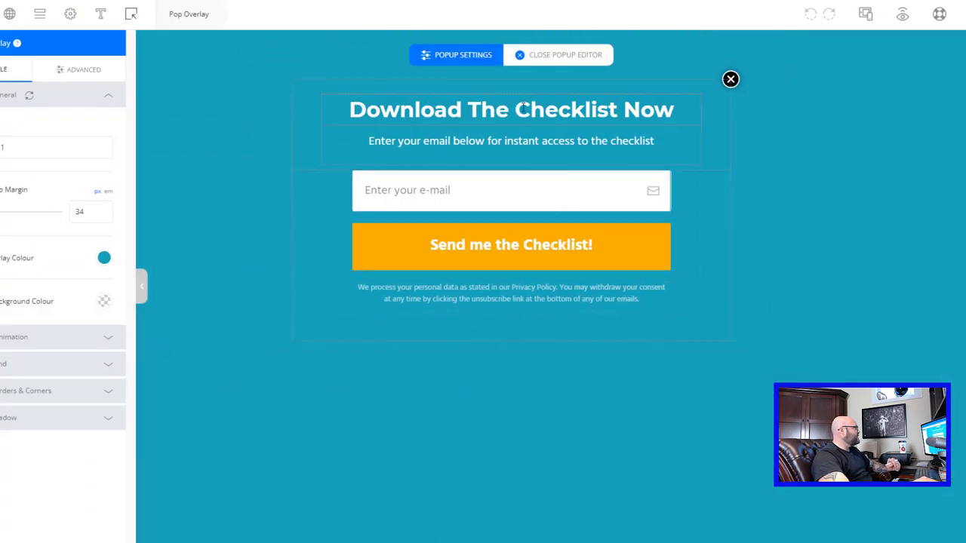
- Change the pop-up headline to "Download The Guide Now" and open the opt-in form's integration settings
{"action": "double_click", "coordinate": [567, 108]}
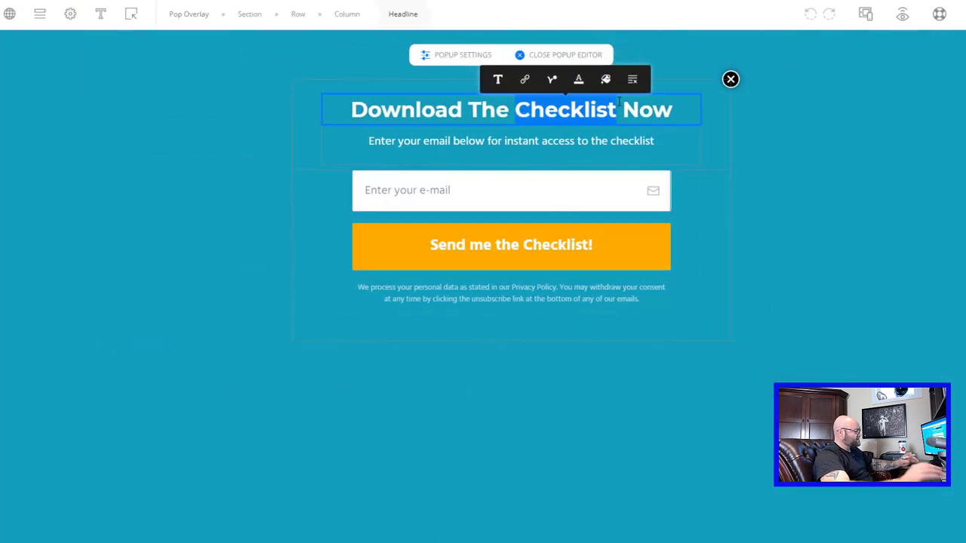
{"action": "type", "text": "Guide"}
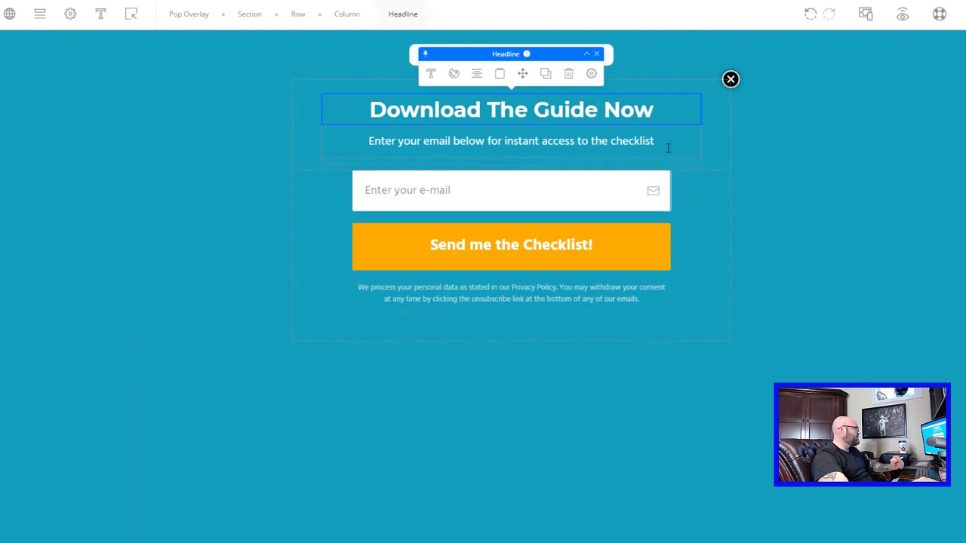
{"action": "left_click", "coordinate": [346, 209]}
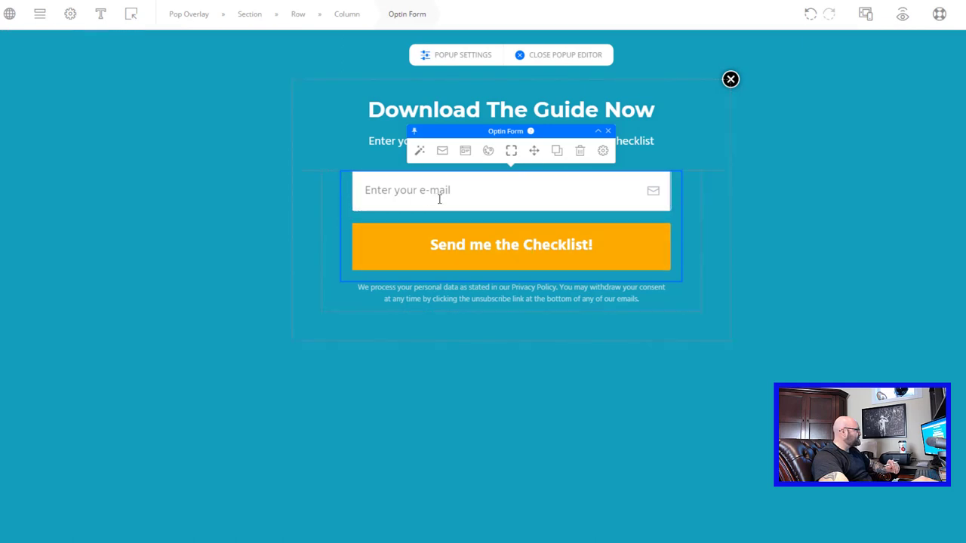
{"action": "left_click", "coordinate": [444, 153]}
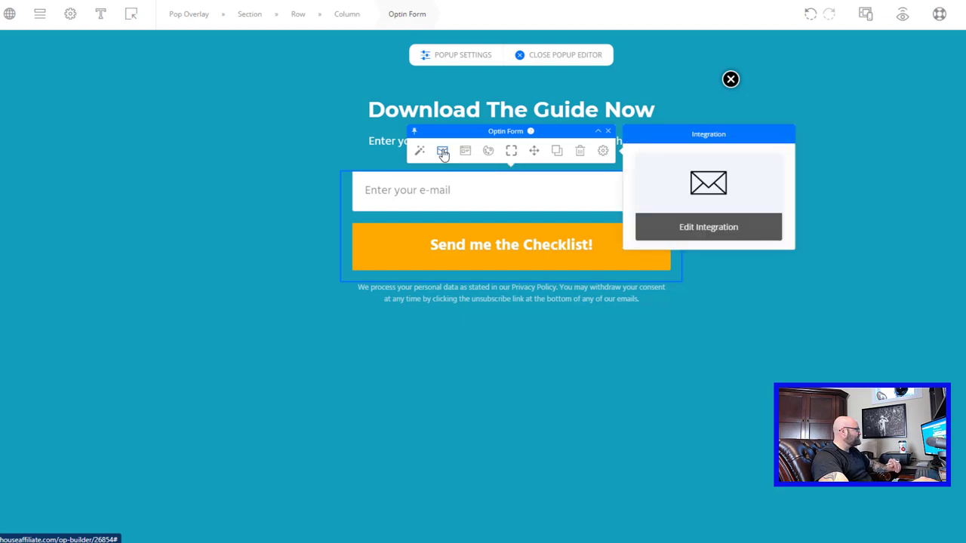
{"action": "left_click", "coordinate": [678, 230]}
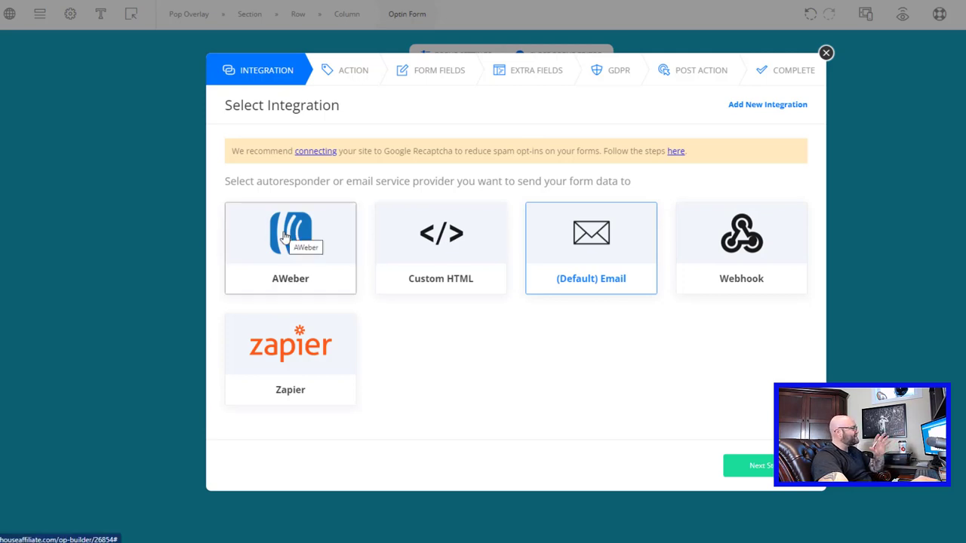
- Connect the opt-in form to AWeber using the POWERHOUSE - FREE STARTER SERIES list, with only the E-Mail field and GDPR consent off
{"action": "left_click", "coordinate": [285, 237]}
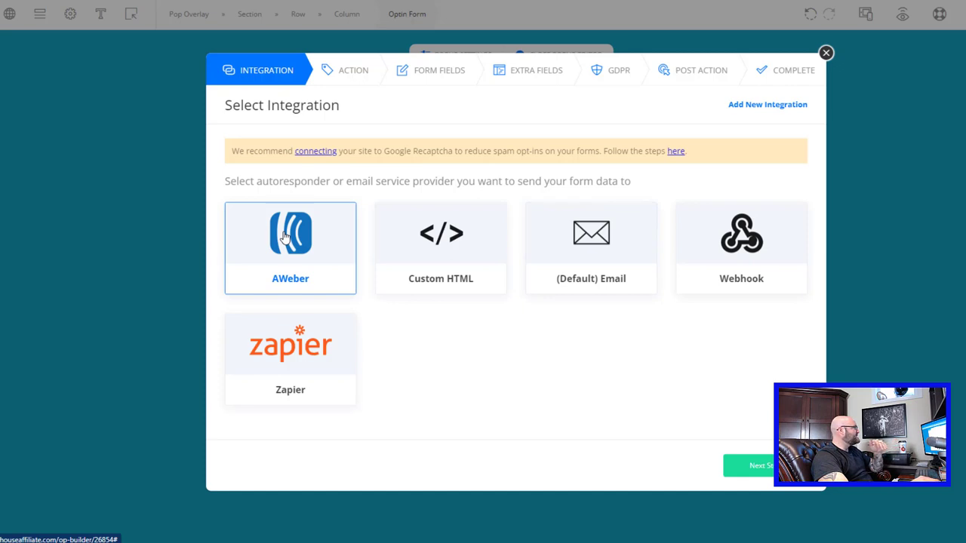
{"action": "left_click", "coordinate": [751, 468]}
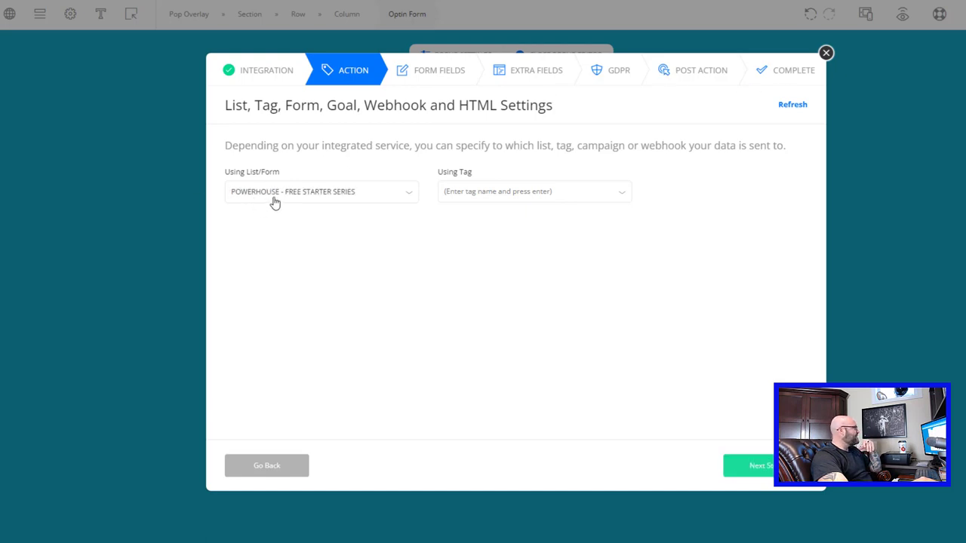
{"action": "left_click", "coordinate": [758, 466]}
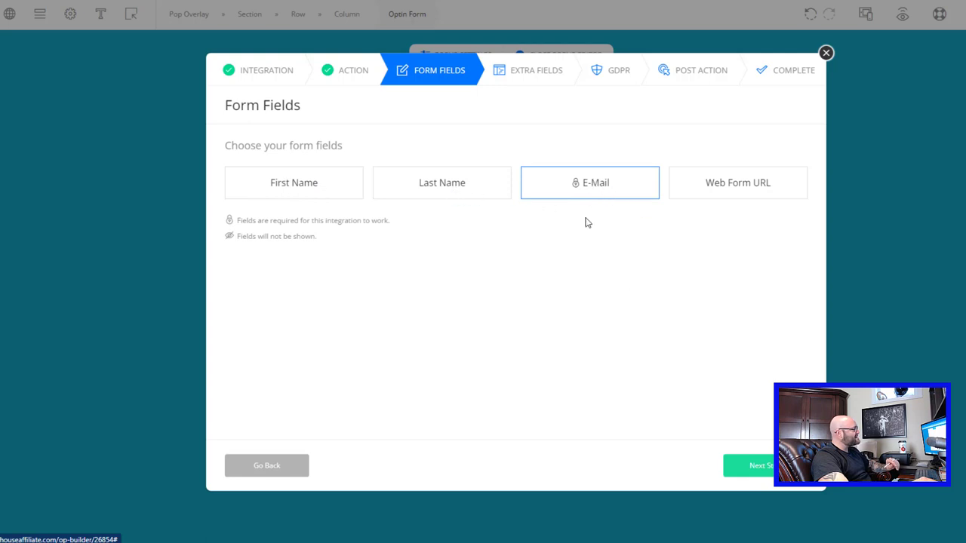
{"action": "left_click", "coordinate": [755, 465]}
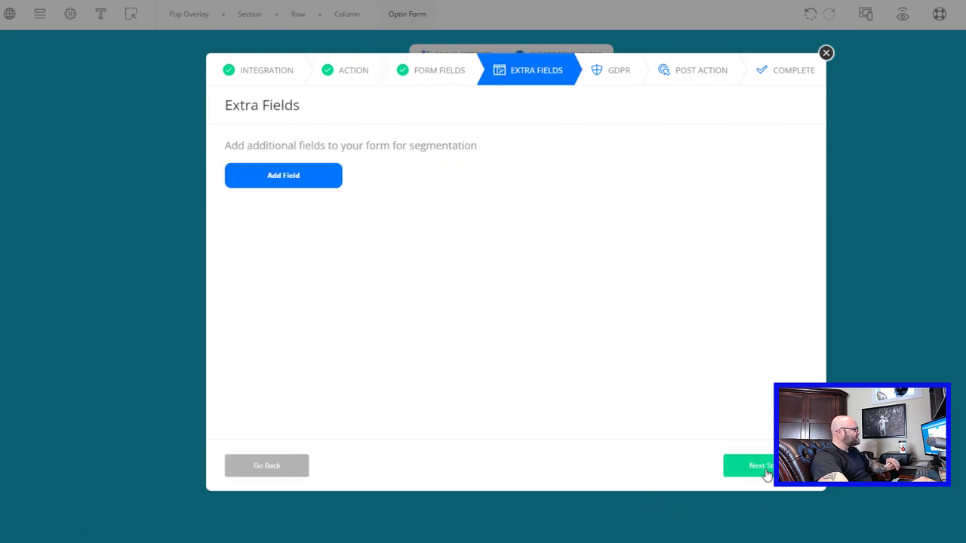
{"action": "left_click", "coordinate": [764, 473]}
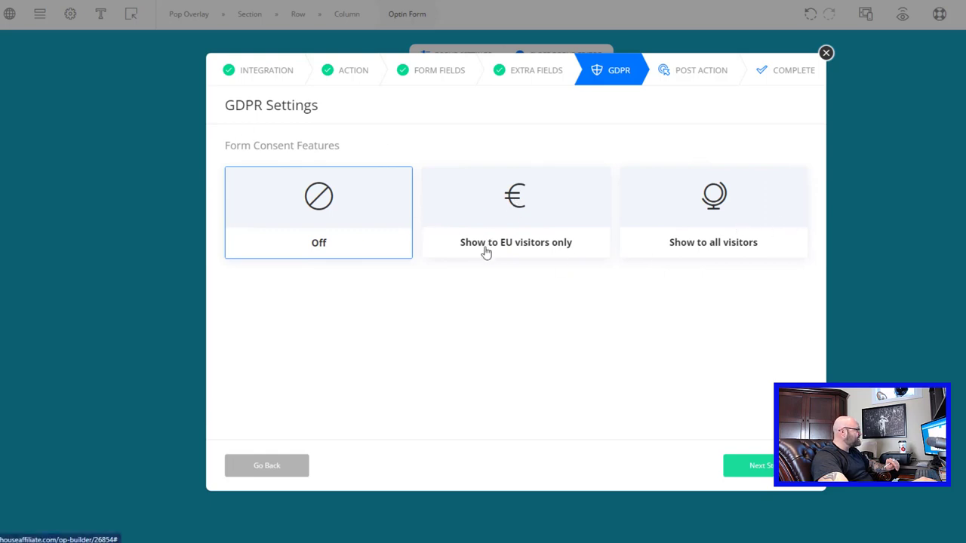
{"action": "left_click", "coordinate": [760, 469]}
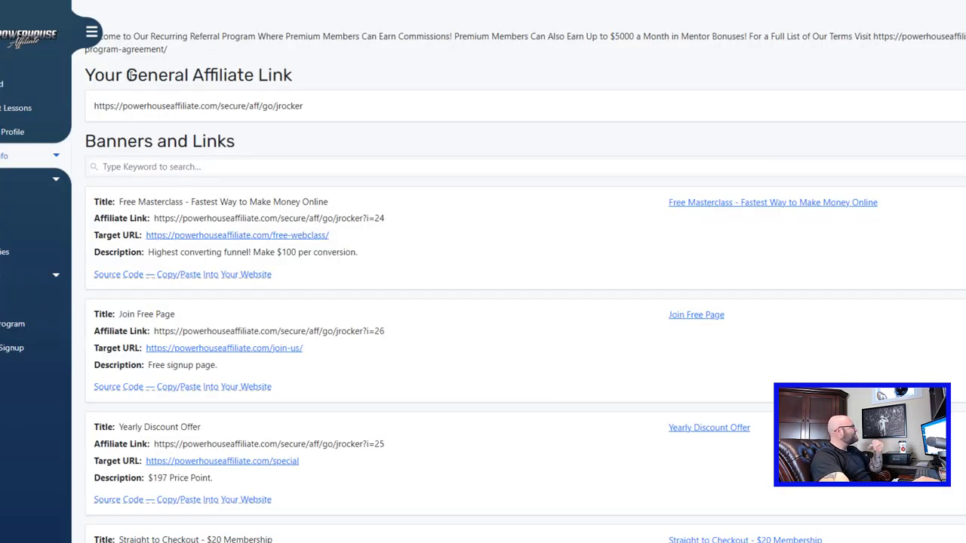
- Switch to the Powerhouse Affiliate referral page and examine the general affiliate link and the available offers, including the Yearly Discount Offer
{"action": "left_click_drag", "start_coordinate": [123, 75], "coordinate": [299, 84]}
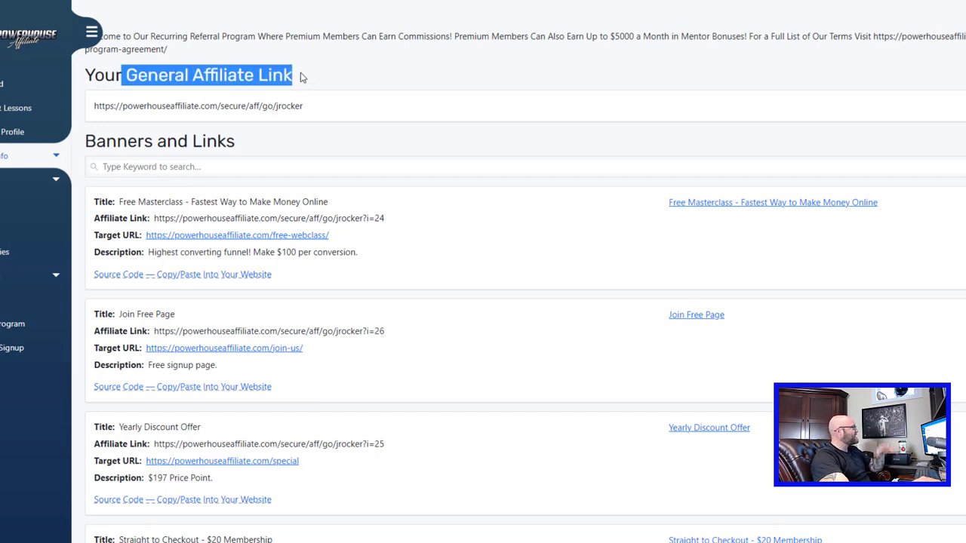
{"action": "left_click", "coordinate": [302, 77]}
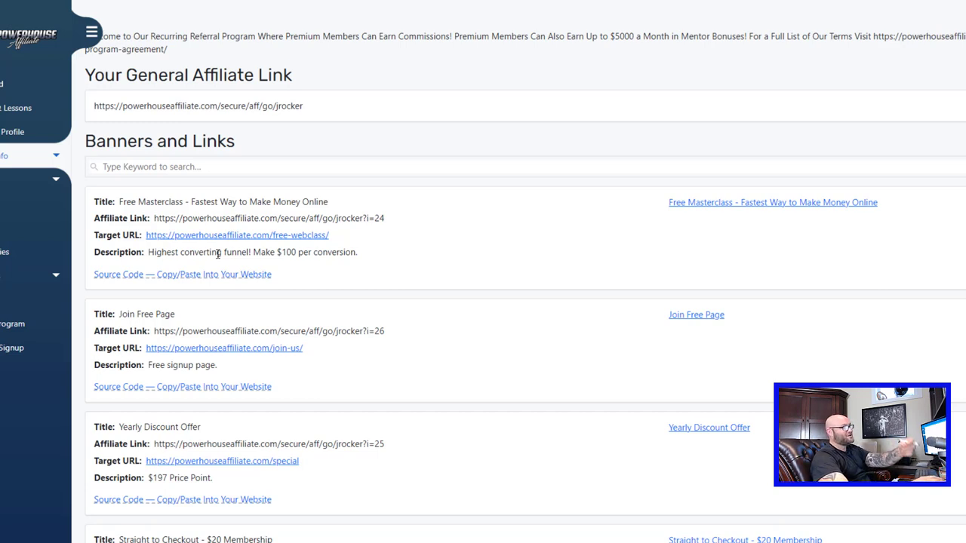
{"action": "left_click_drag", "start_coordinate": [218, 254], "coordinate": [167, 256]}
{"action": "left_click", "coordinate": [332, 252]}
{"action": "left_click", "coordinate": [169, 261]}
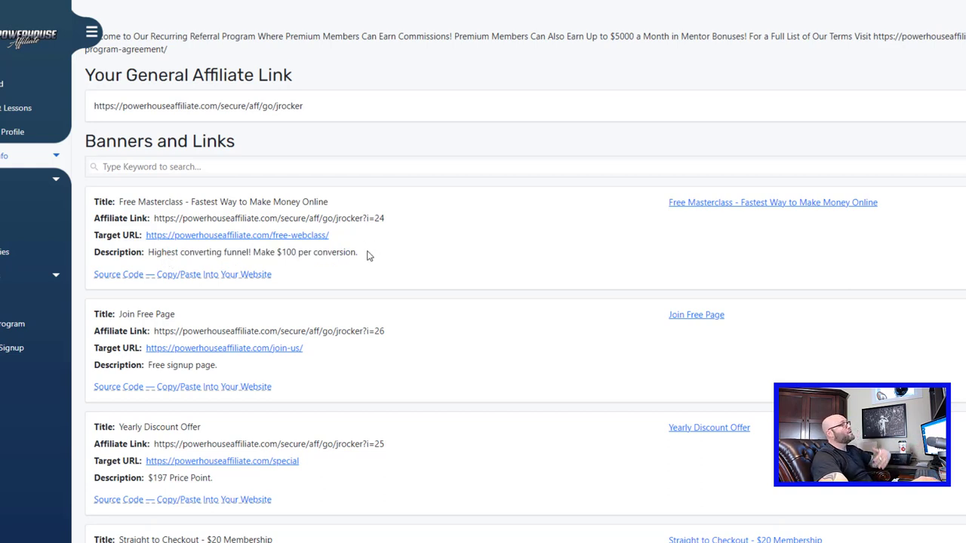
{"action": "scroll", "coordinate": [368, 255], "scroll_direction": "down", "scroll_amount": 2}
{"action": "scroll", "coordinate": [337, 306], "scroll_direction": "down", "scroll_amount": 2}
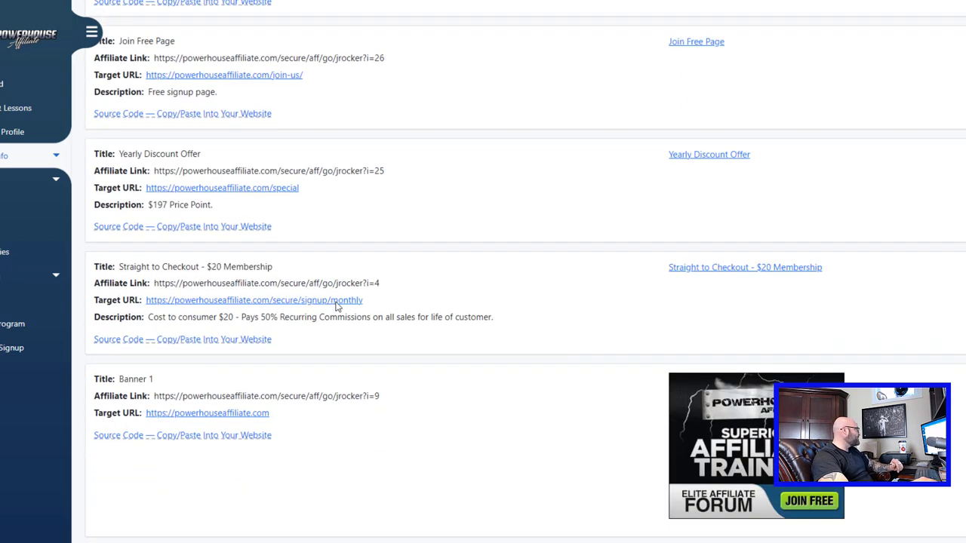
{"action": "left_click_drag", "start_coordinate": [145, 154], "coordinate": [246, 158]}
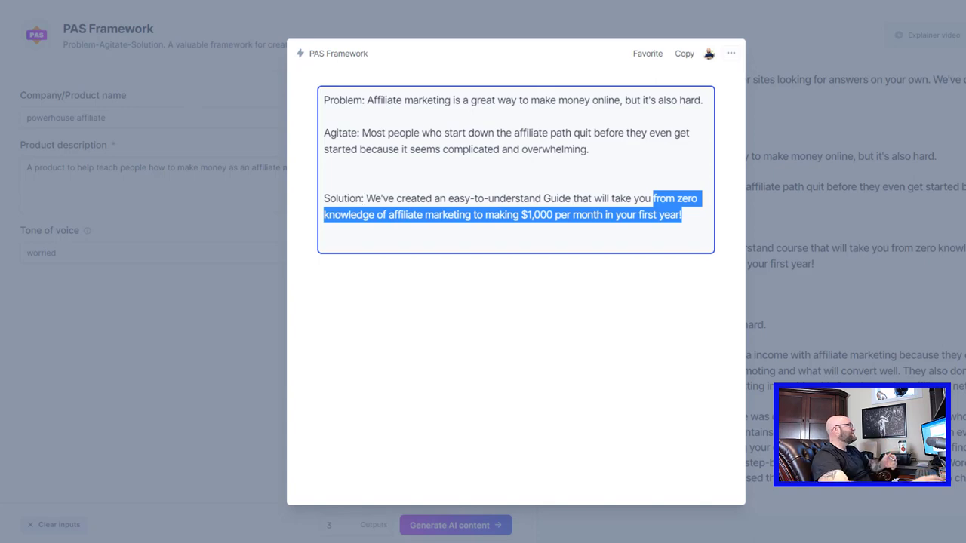
{"action": "key", "text": "ctrl+c"}
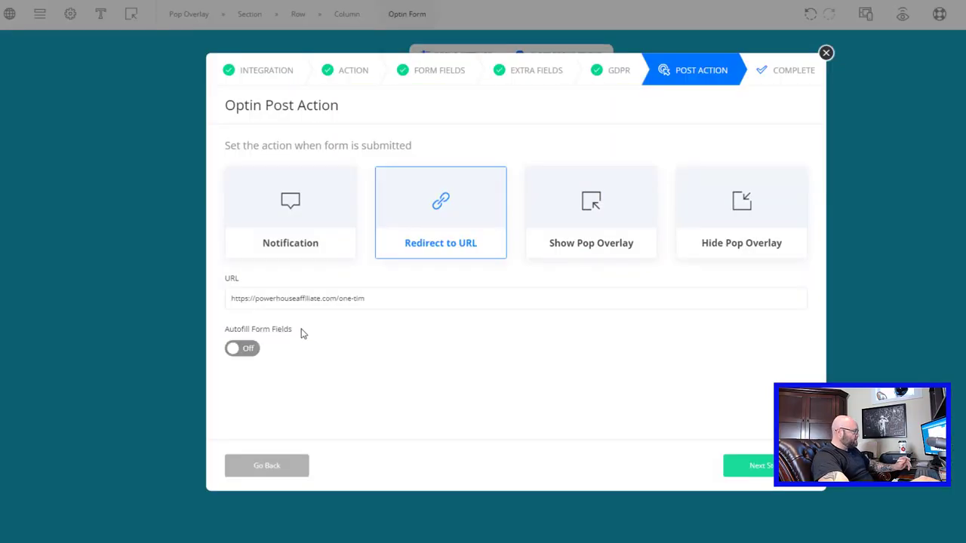
{"action": "left_click", "coordinate": [744, 468]}
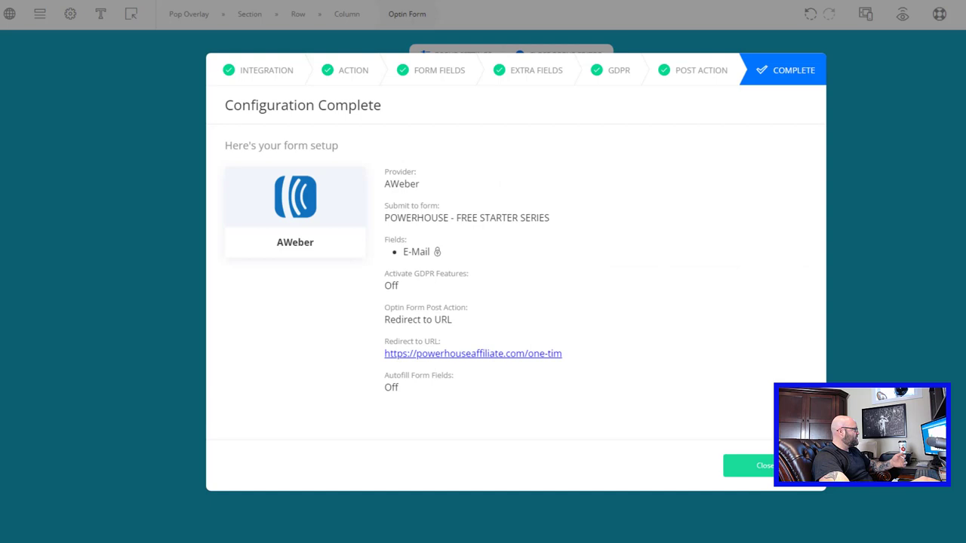
{"action": "left_click", "coordinate": [759, 466]}
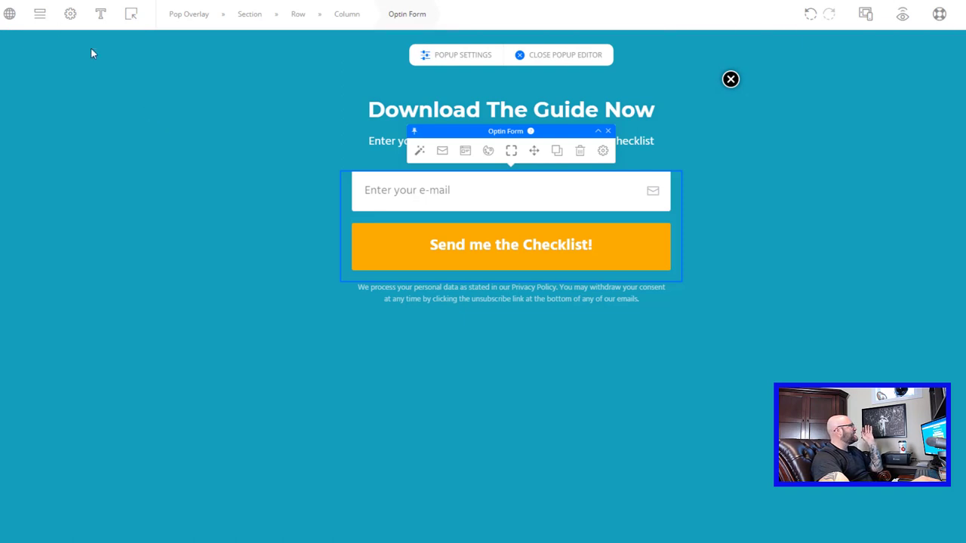
- Preview the landing page and review its intro text and main headline
{"action": "left_click", "coordinate": [901, 17]}
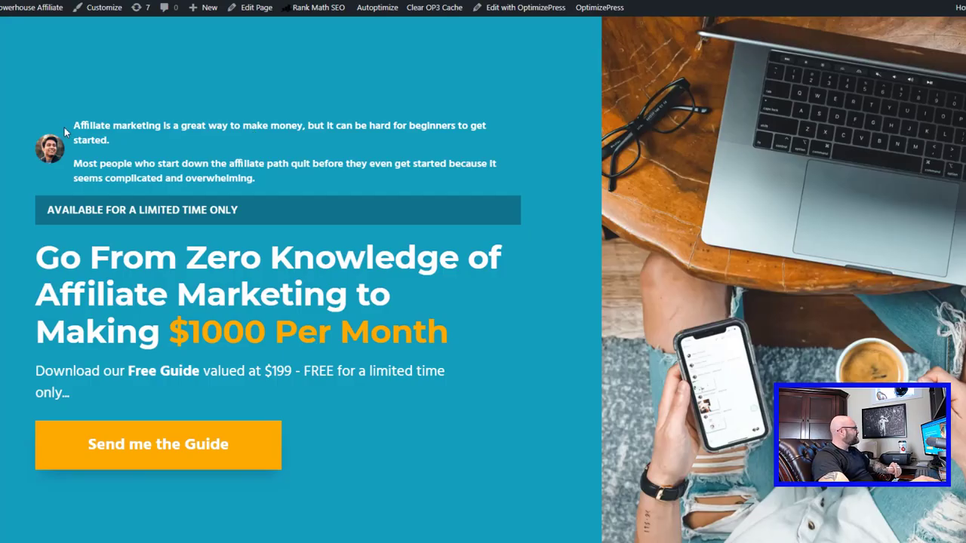
{"action": "left_click_drag", "start_coordinate": [103, 178], "coordinate": [242, 178]}
{"action": "left_click_drag", "start_coordinate": [178, 257], "coordinate": [203, 302]}
{"action": "left_click_drag", "start_coordinate": [86, 336], "coordinate": [482, 355]}
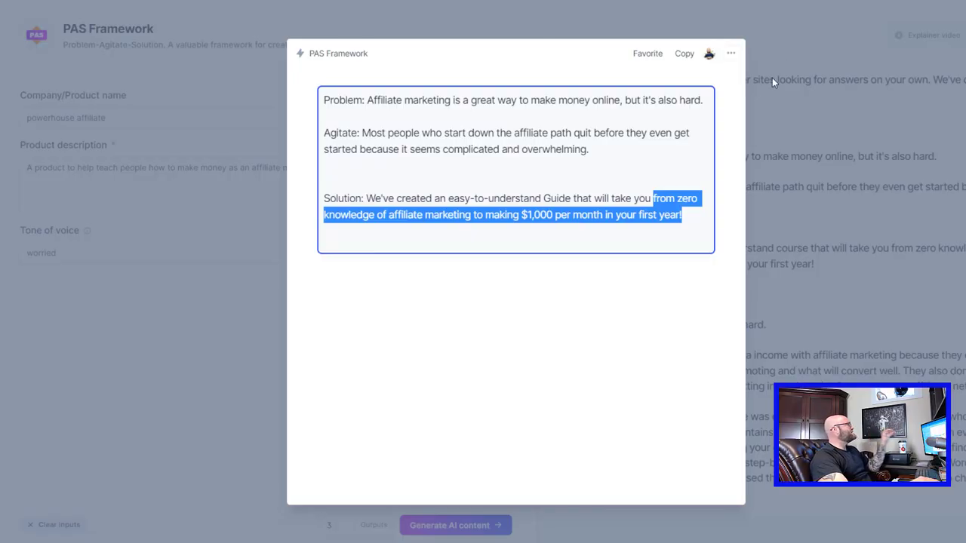
- Switch to the Jarvis PAS Framework and reread the solution text of the generated affiliate marketing copy
{"action": "left_click", "coordinate": [824, 133]}
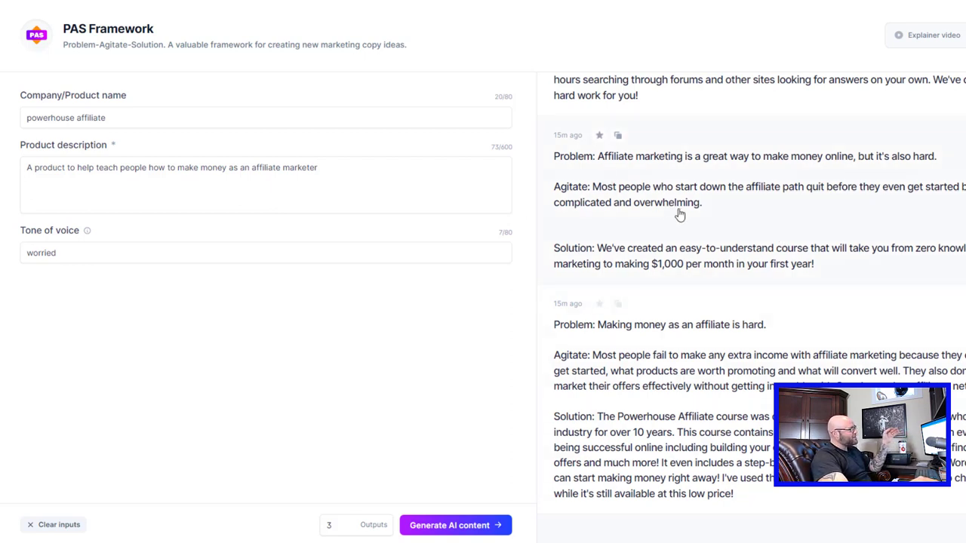
{"action": "left_click", "coordinate": [706, 259]}
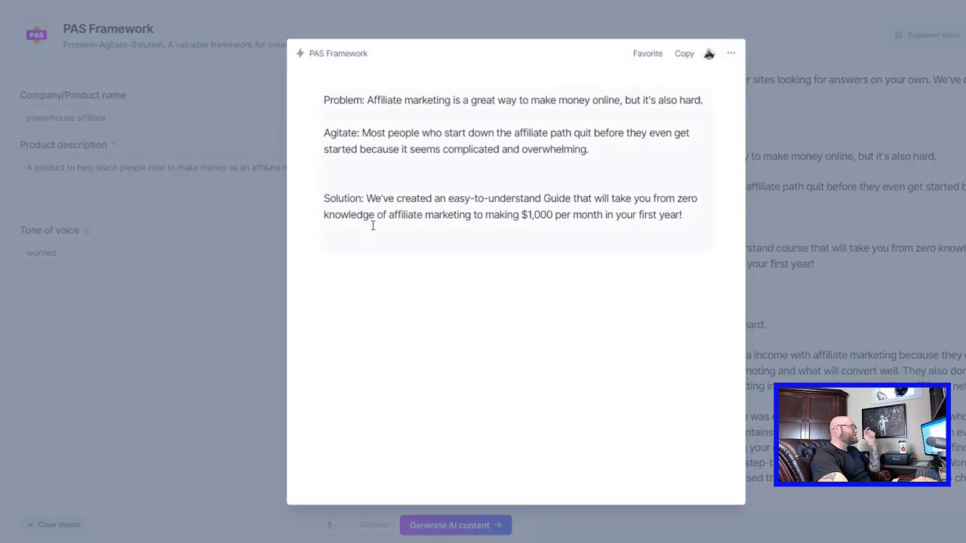
{"action": "left_click_drag", "start_coordinate": [367, 199], "coordinate": [702, 236]}
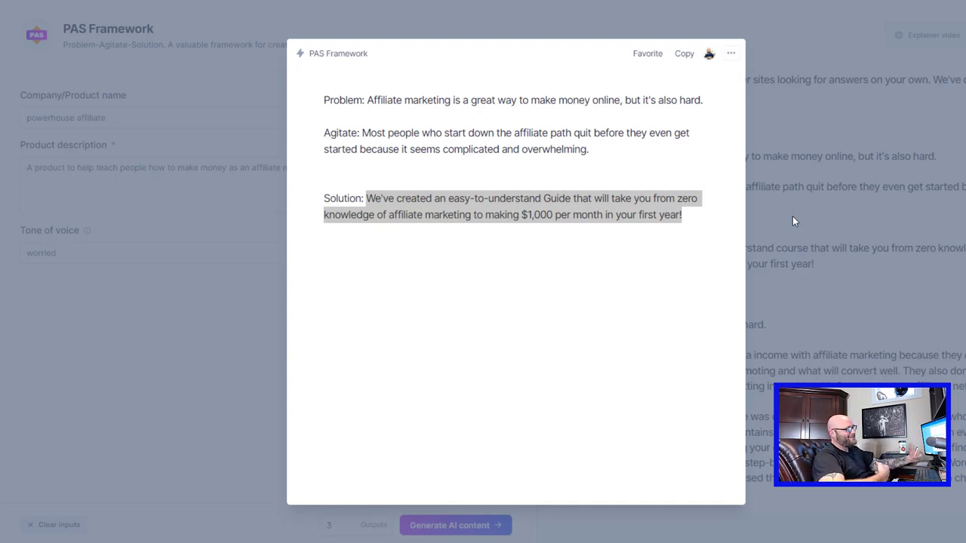
{"action": "left_click", "coordinate": [932, 190]}
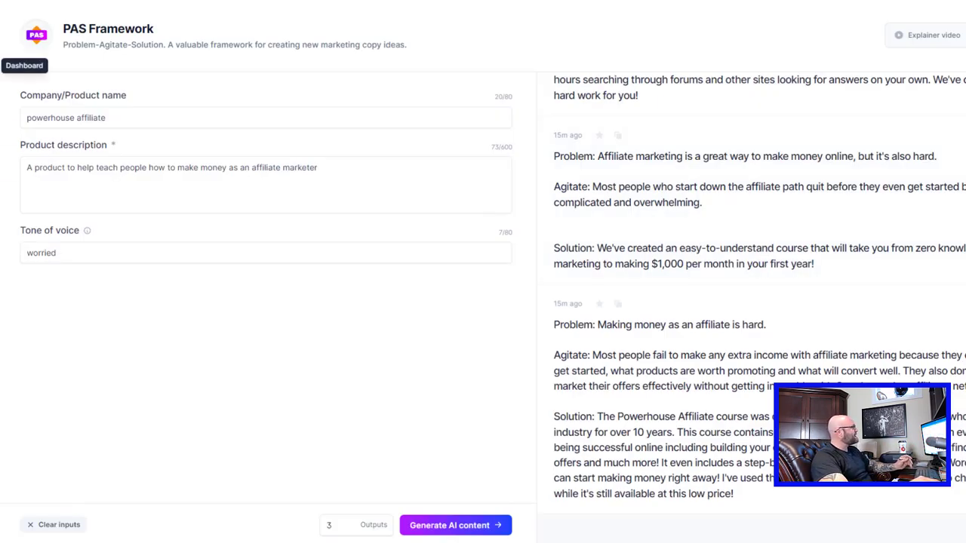
- Open the Jarvis template library and browse the available copywriting templates for ads, blogs, video, email and SEO
{"action": "left_click", "coordinate": [9, 65]}
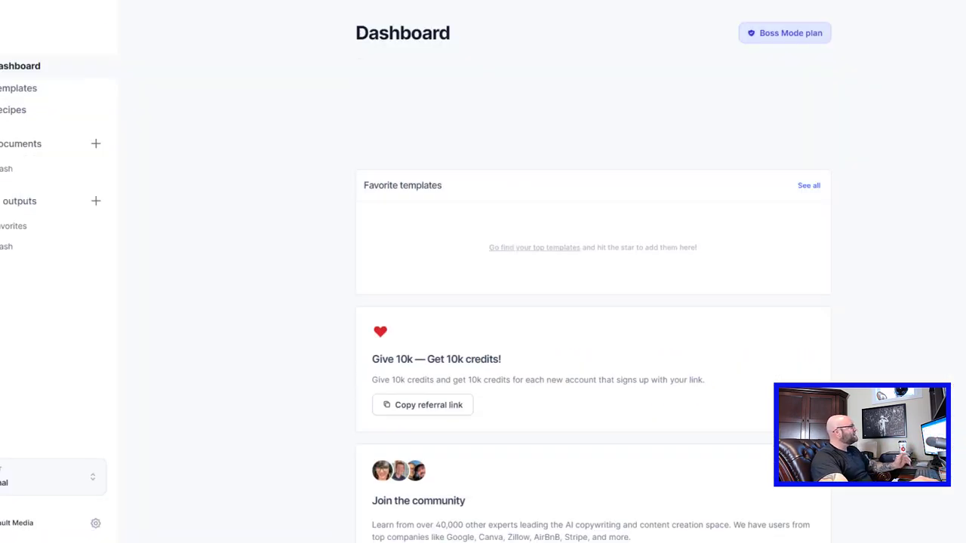
{"action": "left_click", "coordinate": [9, 90]}
{"action": "scroll", "coordinate": [249, 364], "scroll_direction": "down", "scroll_amount": 2}
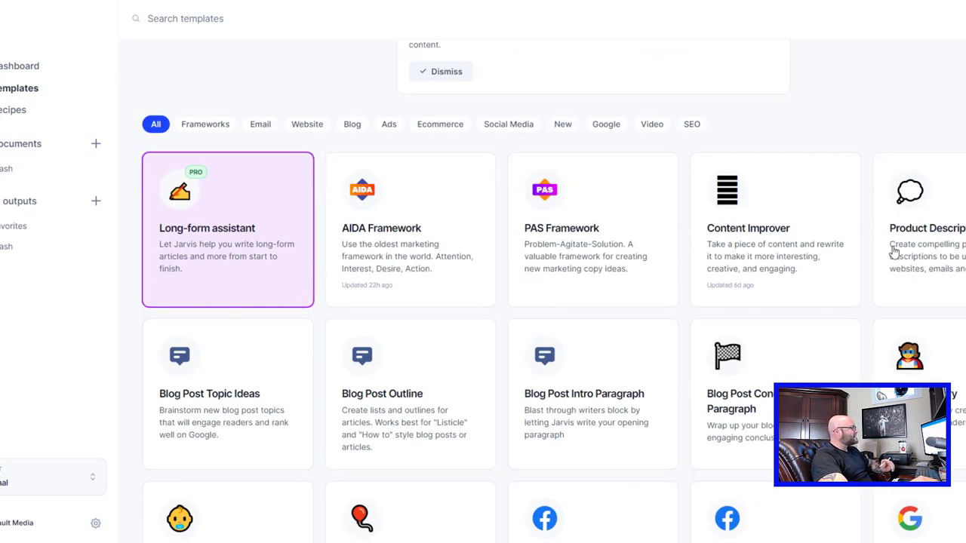
{"action": "scroll", "coordinate": [643, 256], "scroll_direction": "down", "scroll_amount": 8}
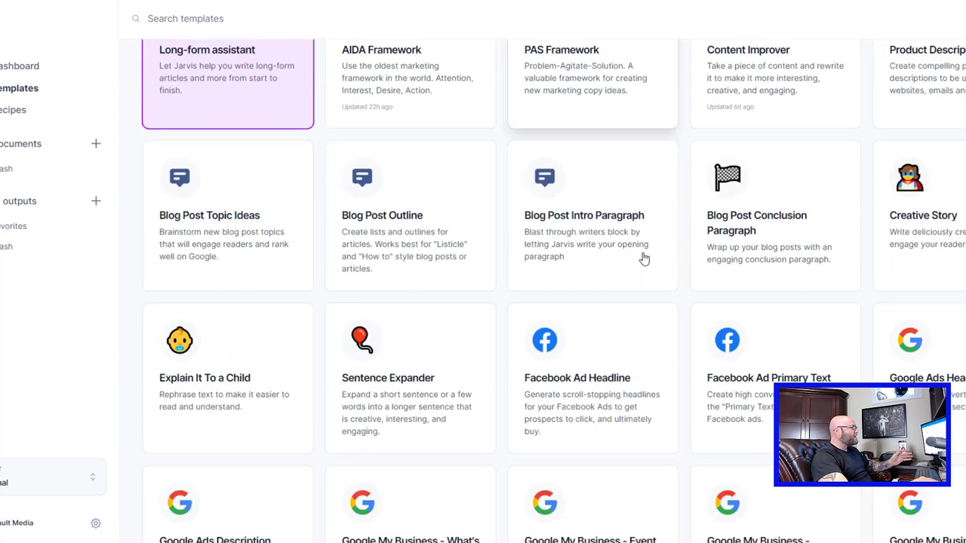
{"action": "scroll", "coordinate": [643, 259], "scroll_direction": "down", "scroll_amount": 4}
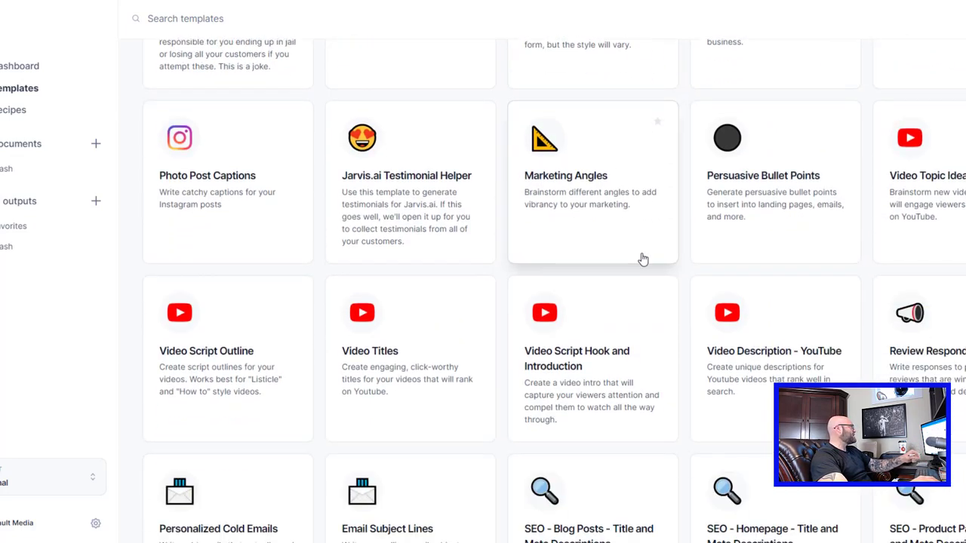
{"action": "scroll", "coordinate": [643, 259], "scroll_direction": "down", "scroll_amount": 7}
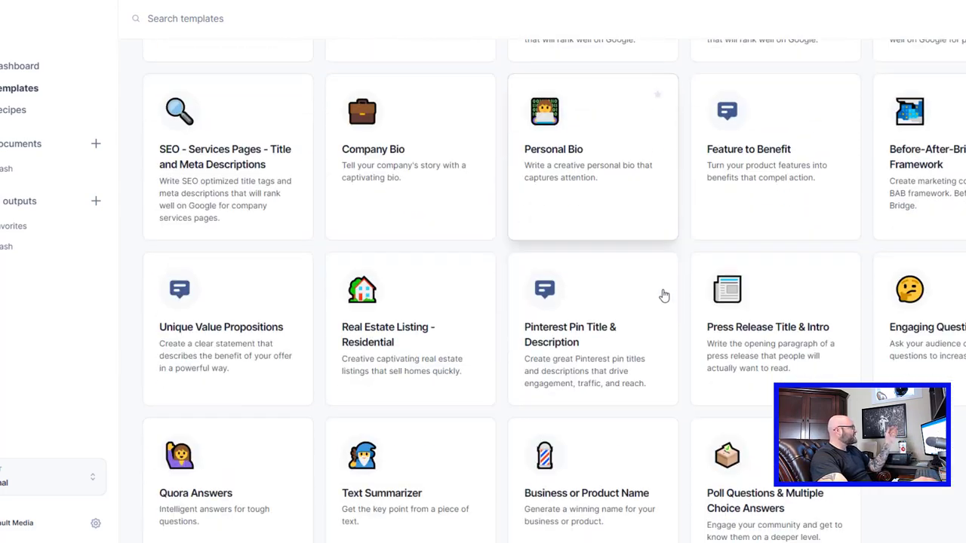
{"action": "scroll", "coordinate": [665, 296], "scroll_direction": "down", "scroll_amount": 3}
{"action": "scroll", "coordinate": [658, 297], "scroll_direction": "up", "scroll_amount": 6}
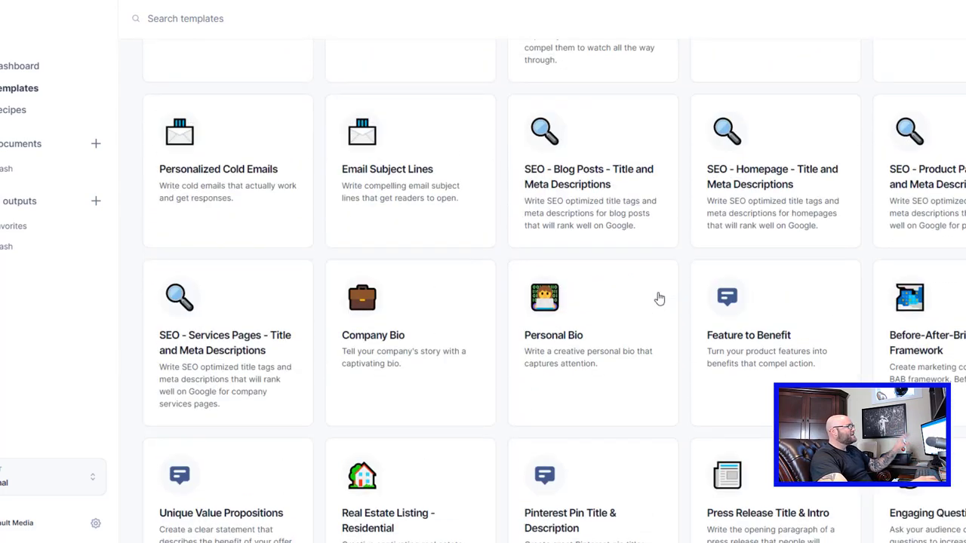
{"action": "scroll", "coordinate": [659, 299], "scroll_direction": "up", "scroll_amount": 20}
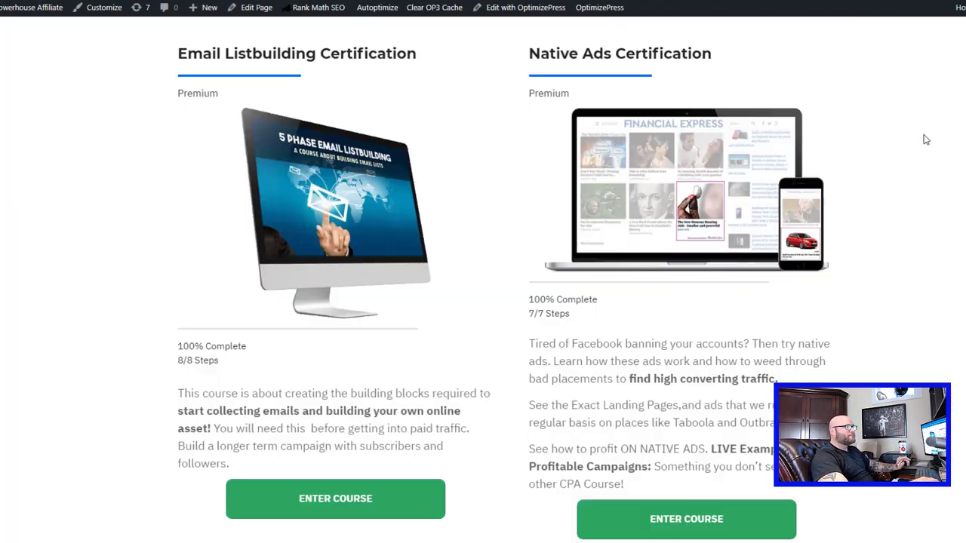
- Switch to the Powerhouse Affiliate Bootcamp page and look over its courses, starting with the free Affiliate Marketing Certification
{"action": "scroll", "coordinate": [388, 181], "scroll_direction": "up", "scroll_amount": 8}
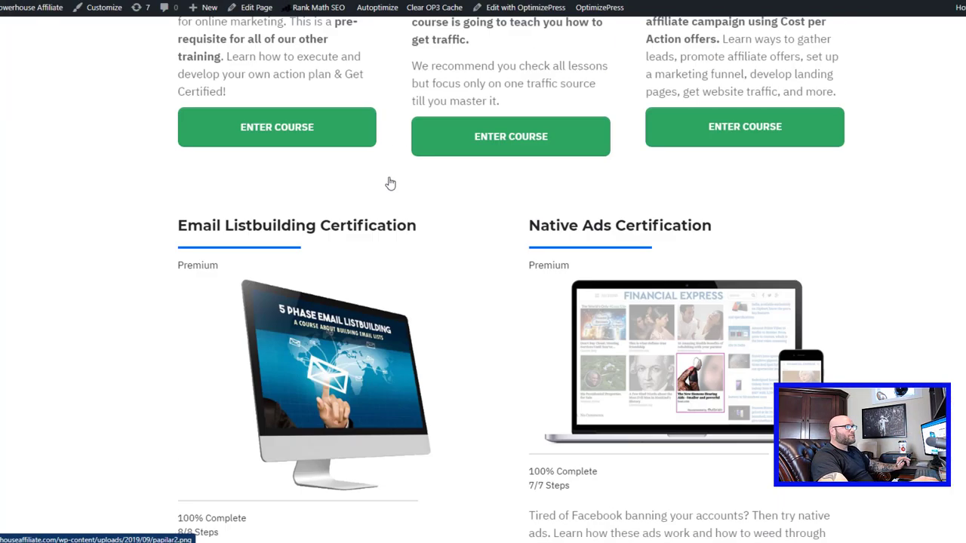
{"action": "scroll", "coordinate": [388, 183], "scroll_direction": "up", "scroll_amount": 1}
{"action": "left_click_drag", "start_coordinate": [171, 199], "coordinate": [297, 227]}
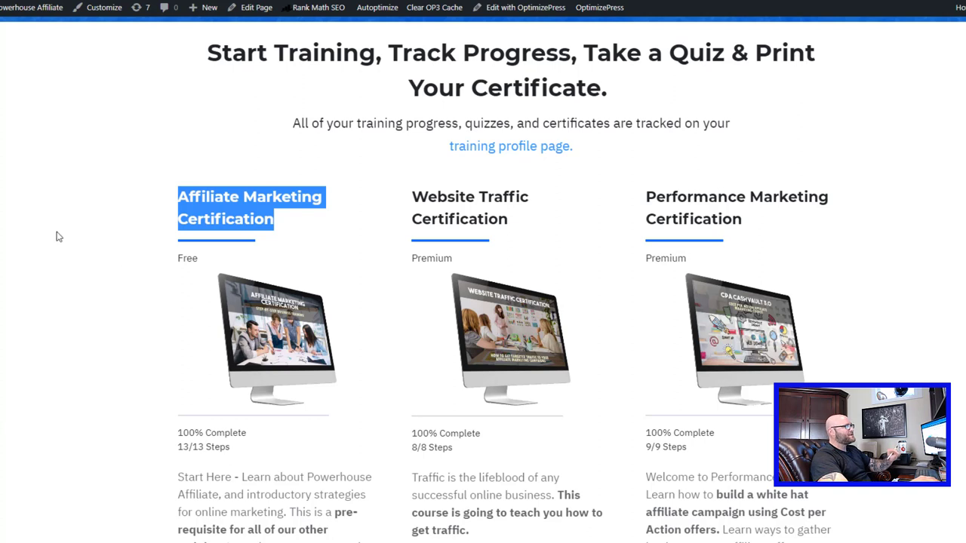
{"action": "scroll", "coordinate": [60, 236], "scroll_direction": "down", "scroll_amount": 2}
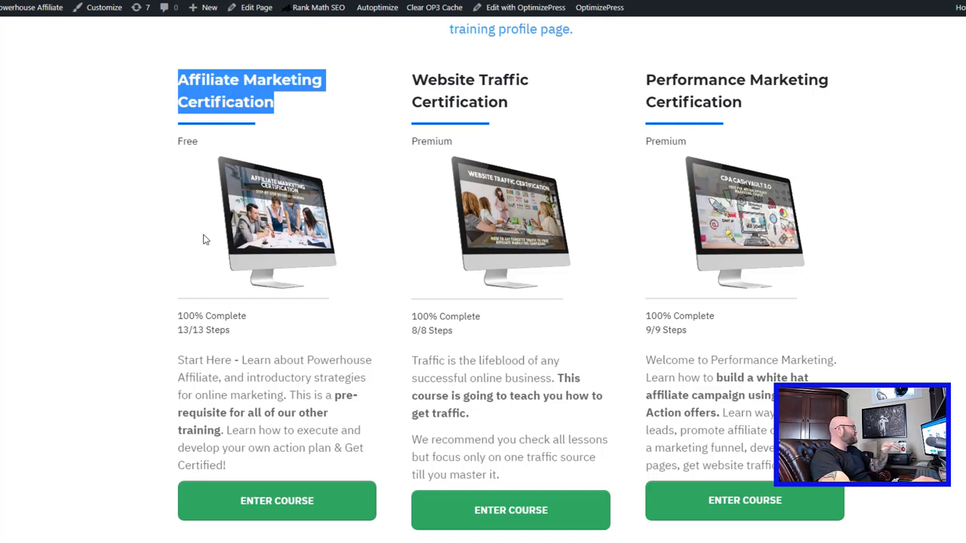
{"action": "scroll", "coordinate": [202, 240], "scroll_direction": "down", "scroll_amount": 2}
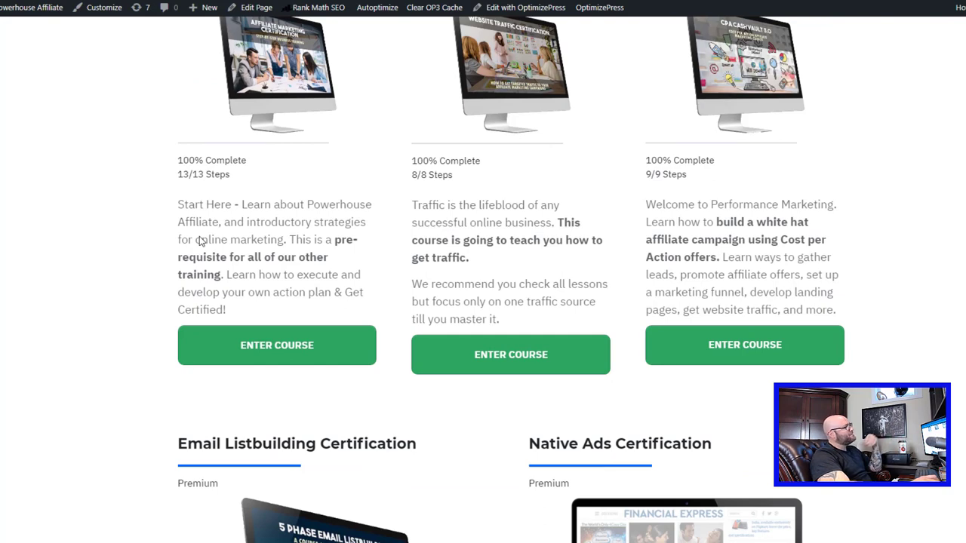
{"action": "scroll", "coordinate": [199, 240], "scroll_direction": "up", "scroll_amount": 7}
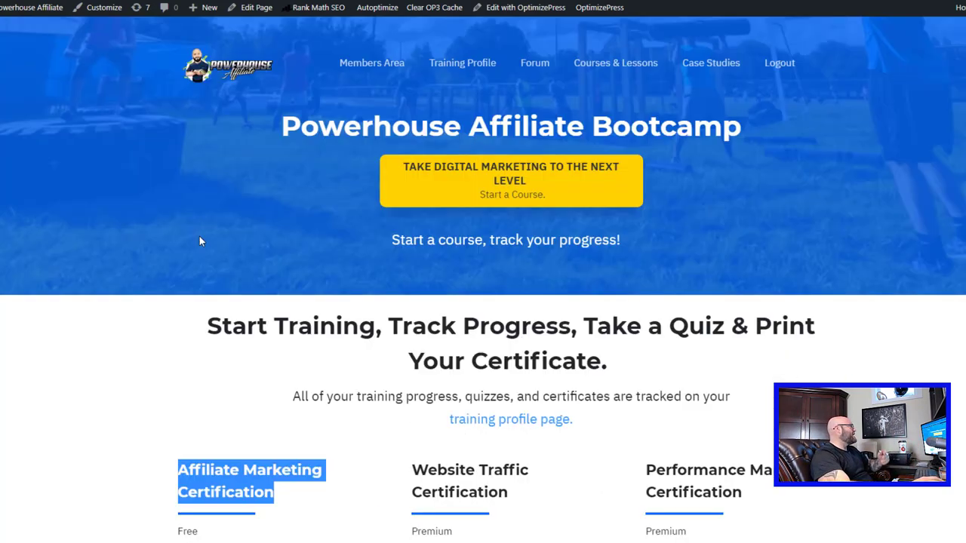